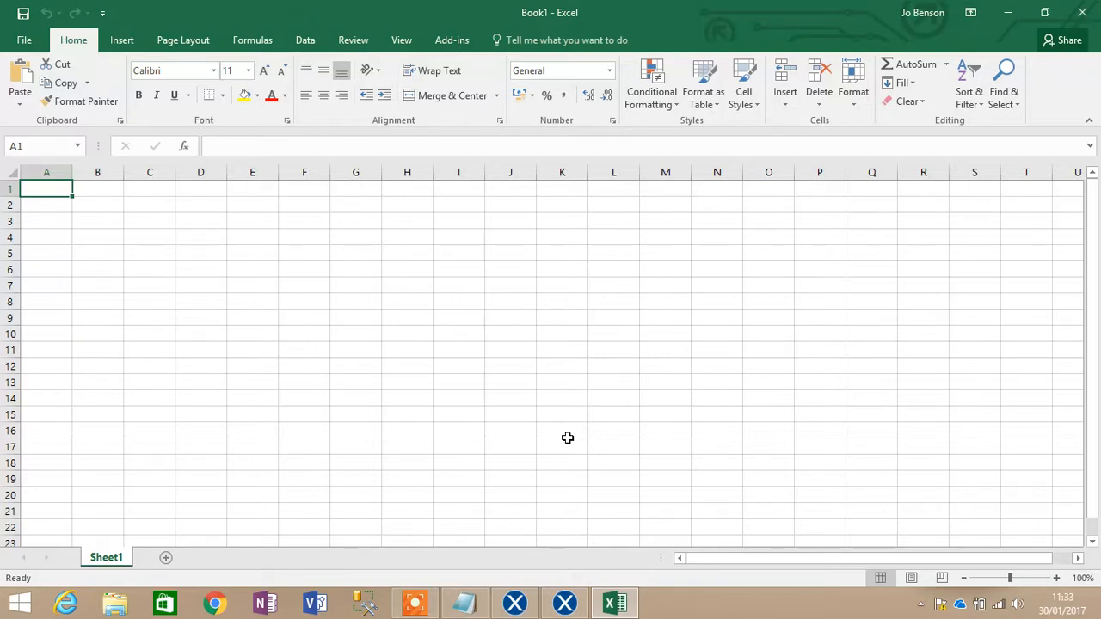
Enter the Exchequer company code ZZZZ01 in cell A1 from the Add-ins tab.
click(451, 40)
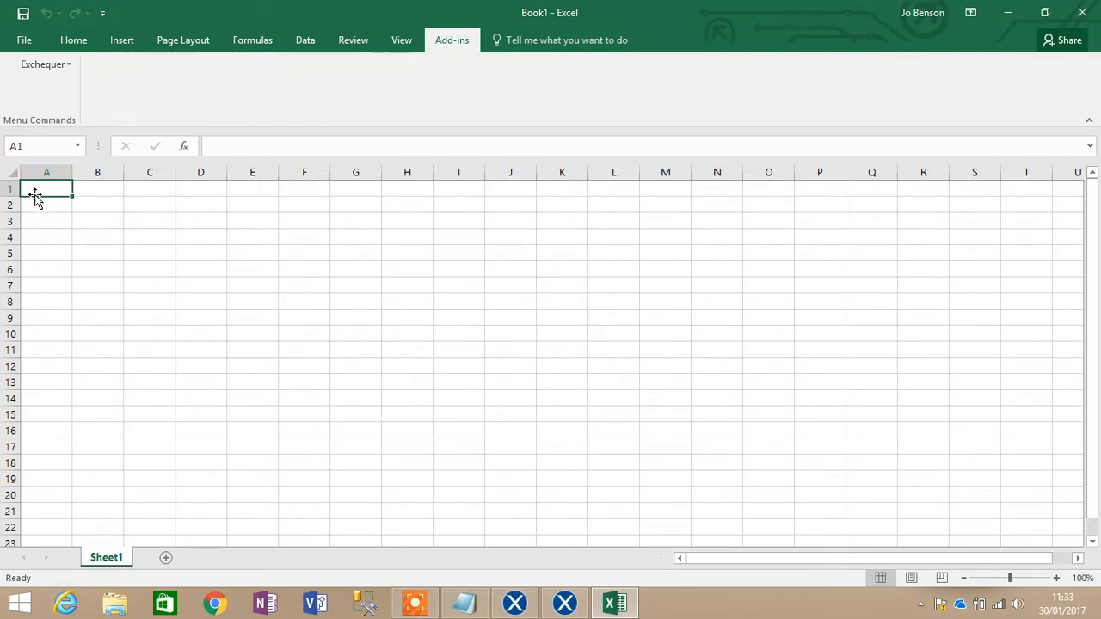
text(ZZZZ01)
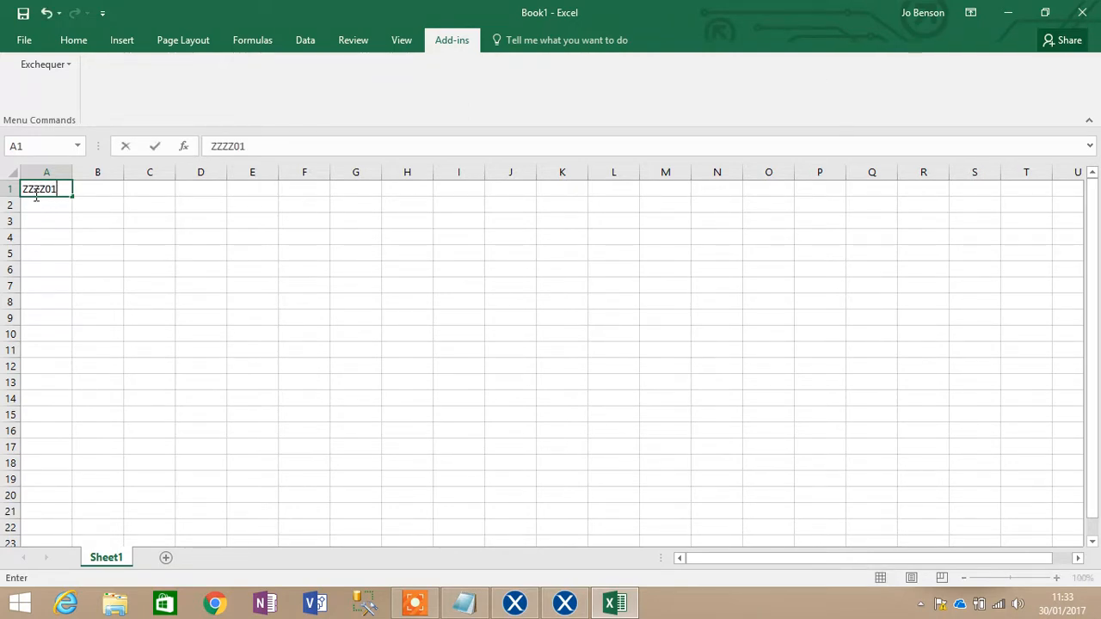
click(46, 222)
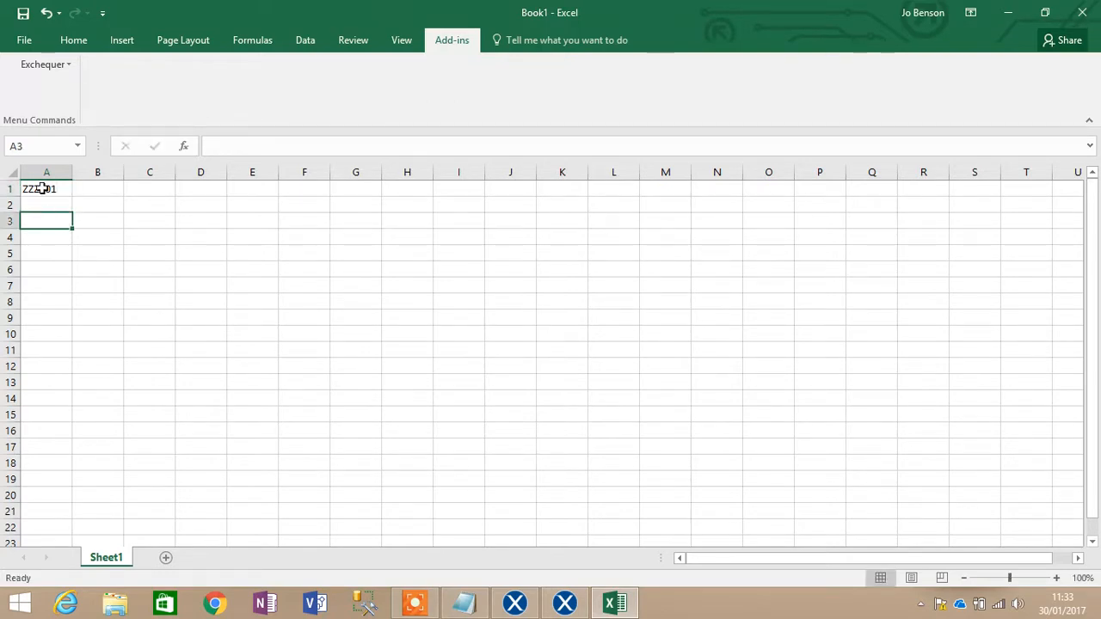
Check the code against the Multi-Company Manager, minimise it, and select cell A3.
click(41, 189)
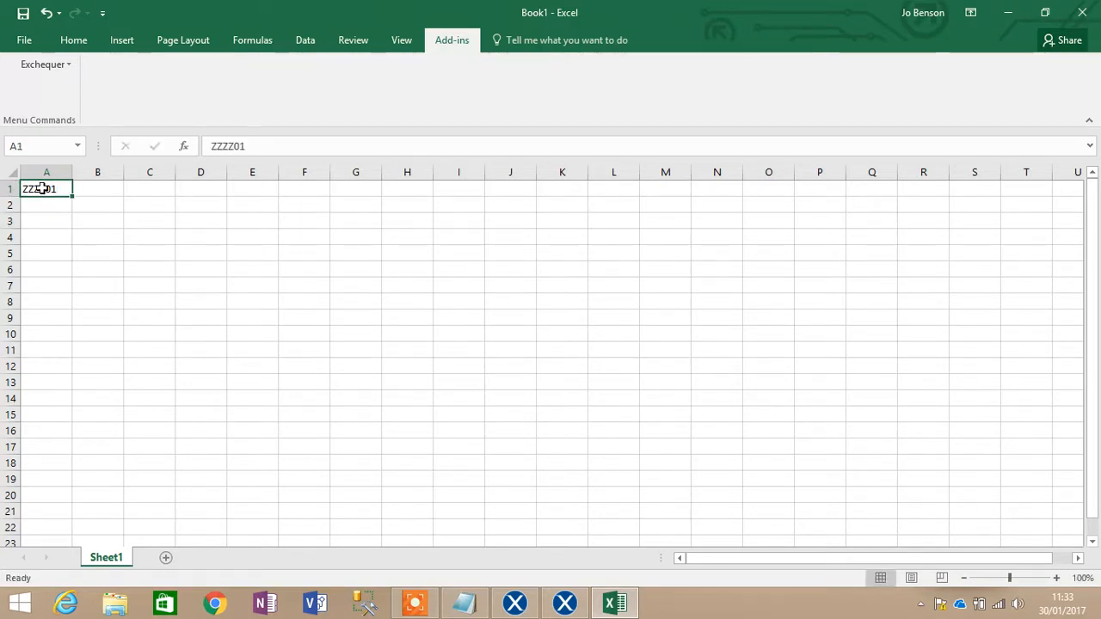
click(564, 604)
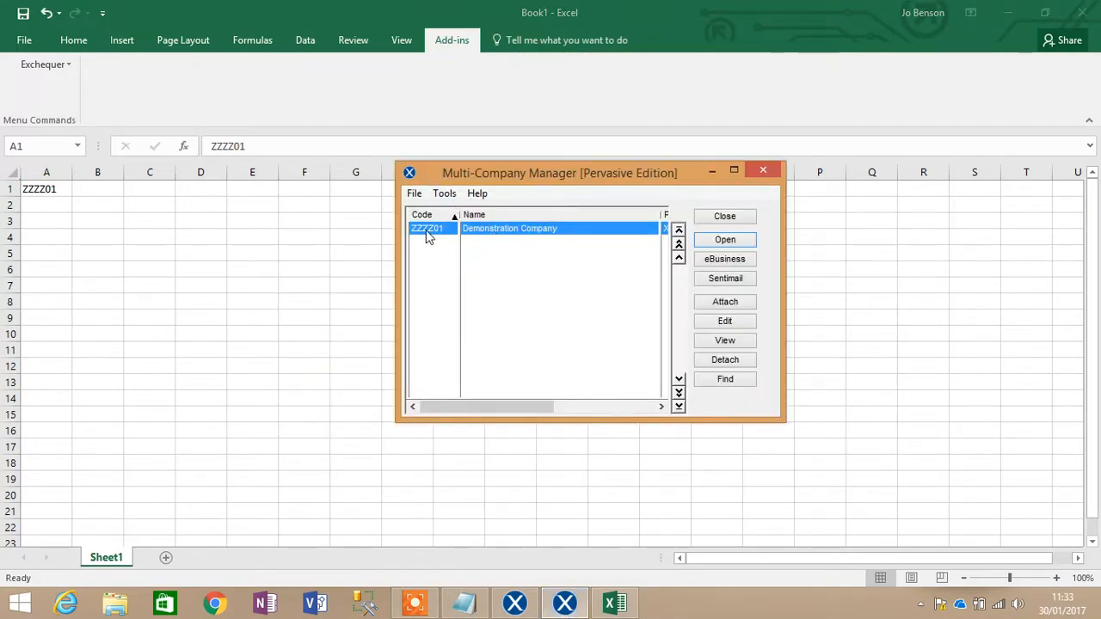
click(711, 175)
click(69, 211)
click(53, 220)
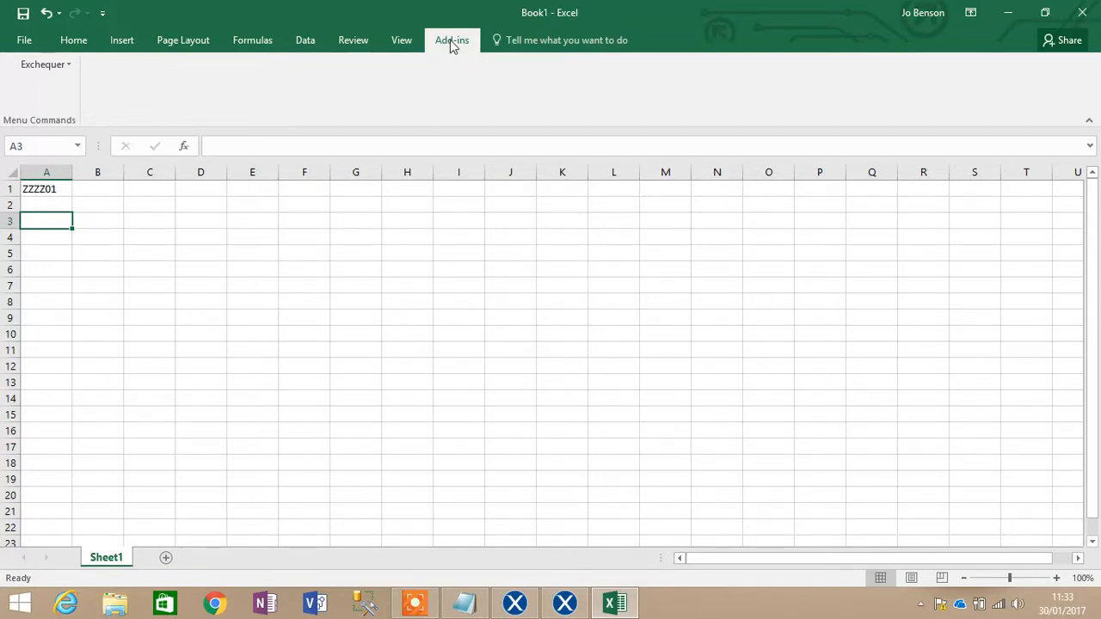
Start the Exchequer Customers import wizard.
click(46, 67)
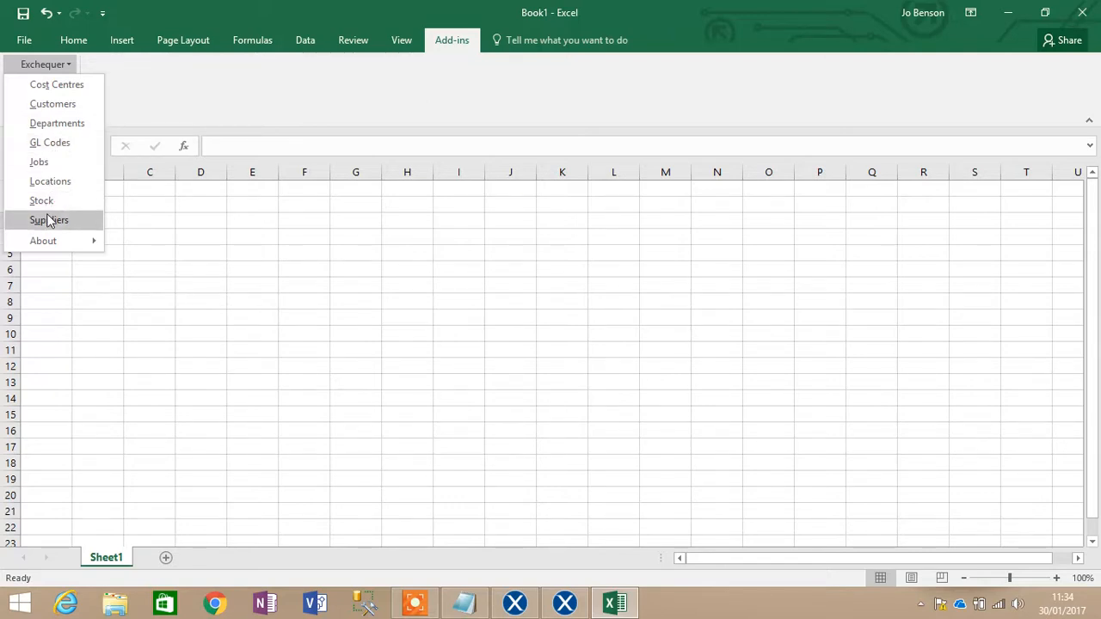
click(49, 111)
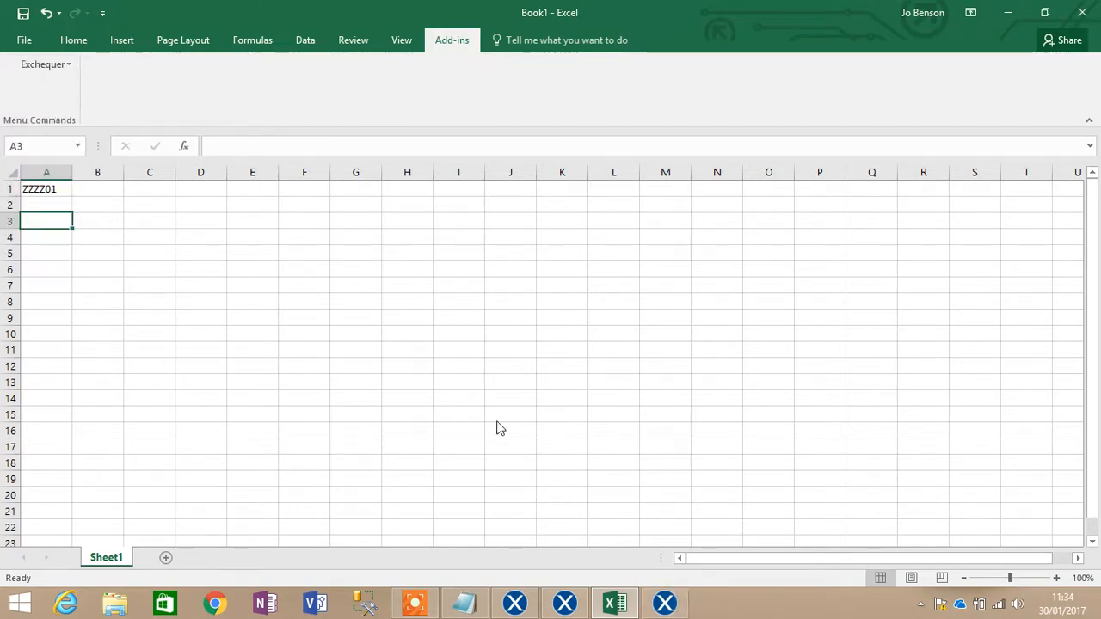
click(665, 605)
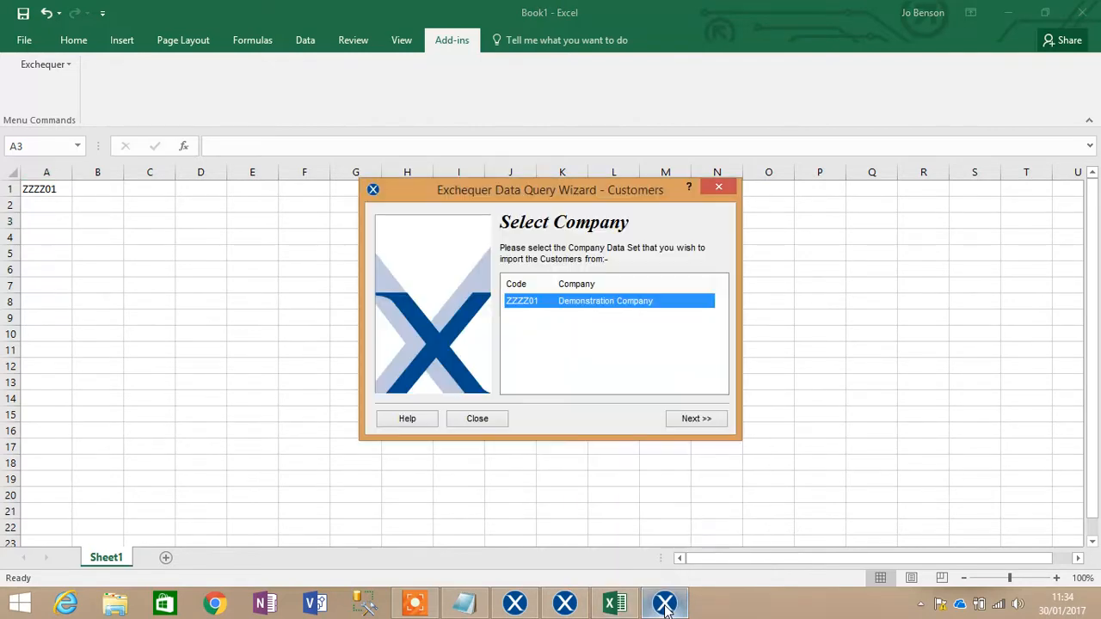
drag(503, 190, 425, 212)
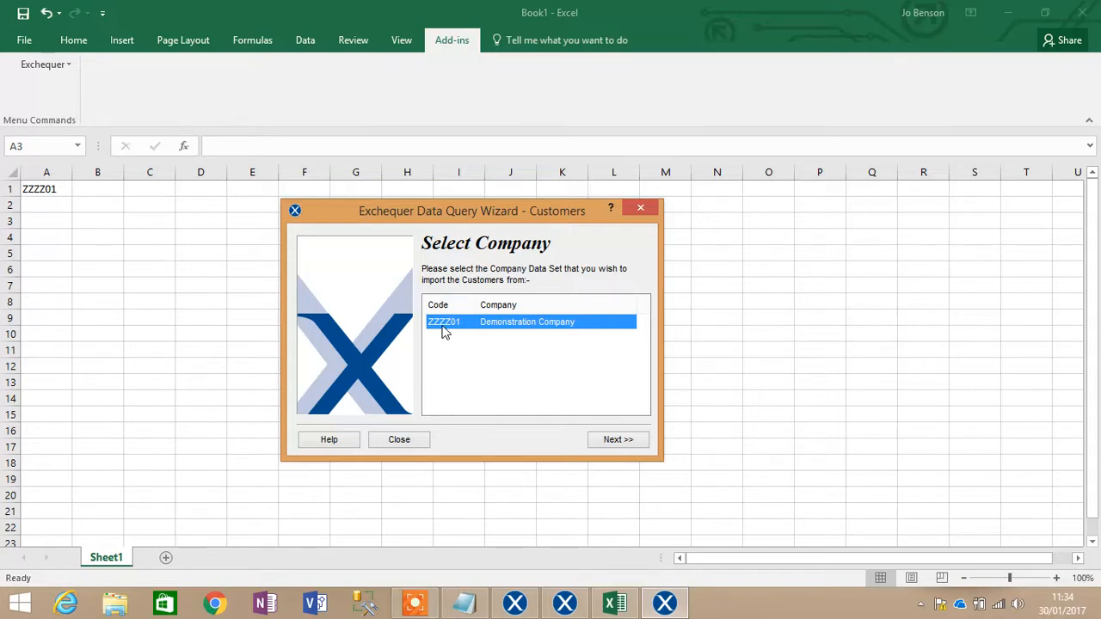
Choose company ZZZZ01 and log in with the Exchequer user name and password.
click(613, 441)
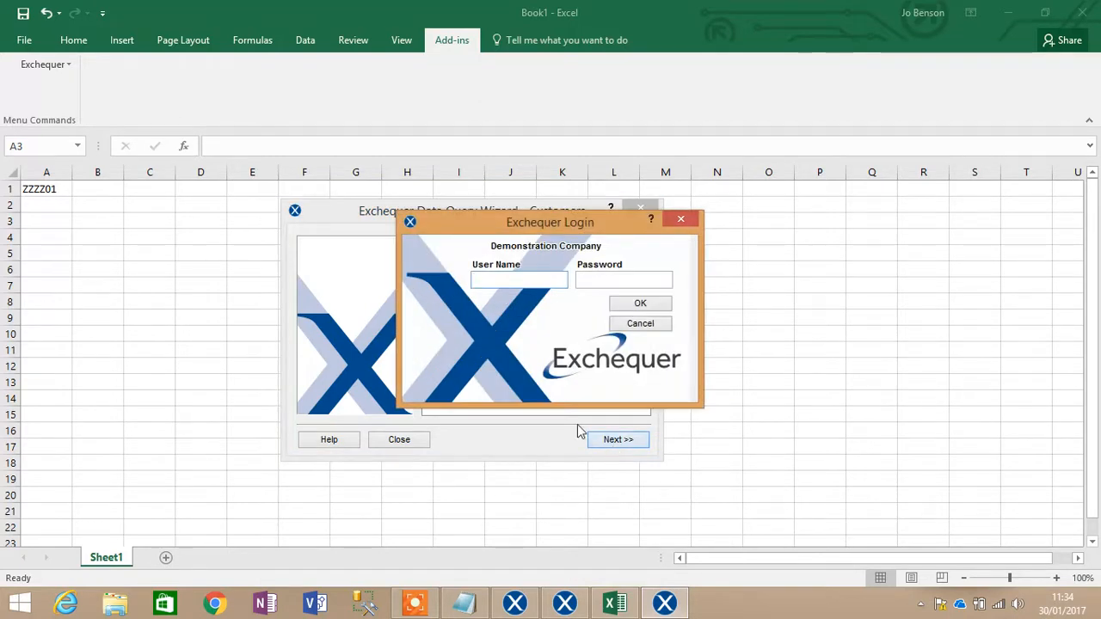
text(MANAGER)
key(Tab)
text(*)
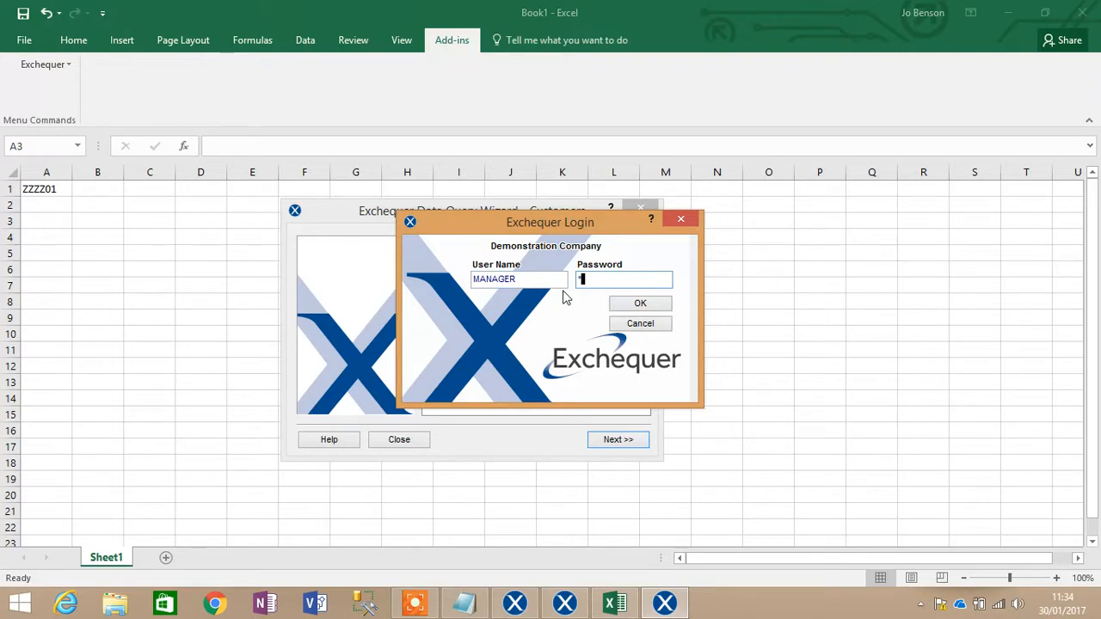
click(640, 305)
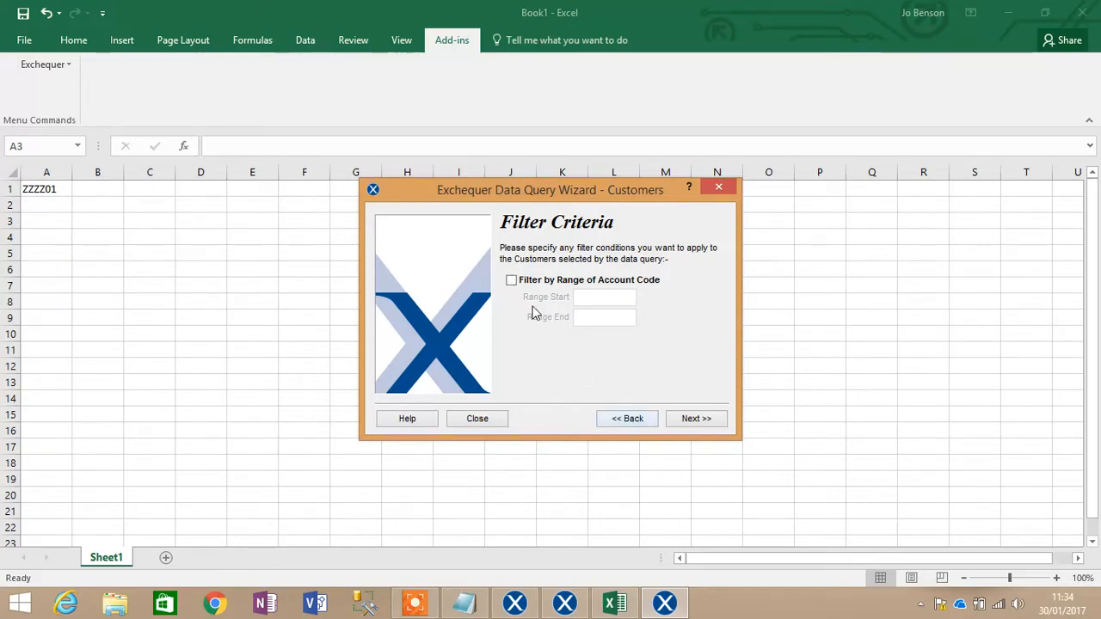
Import the customer codes vertically down column A from A3, then select B3.
click(686, 420)
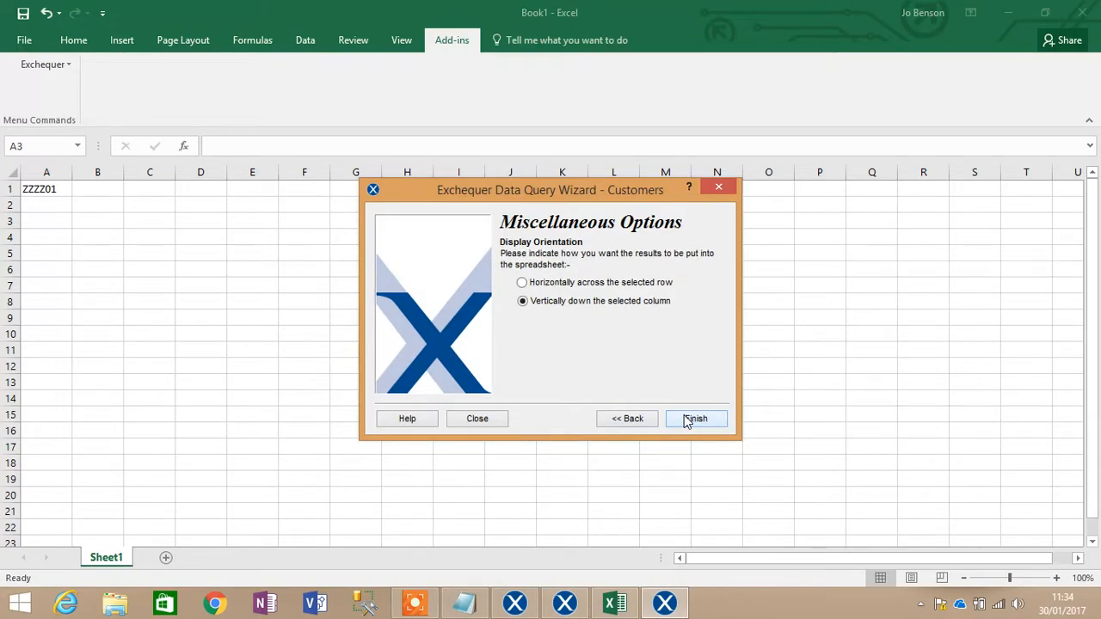
click(688, 420)
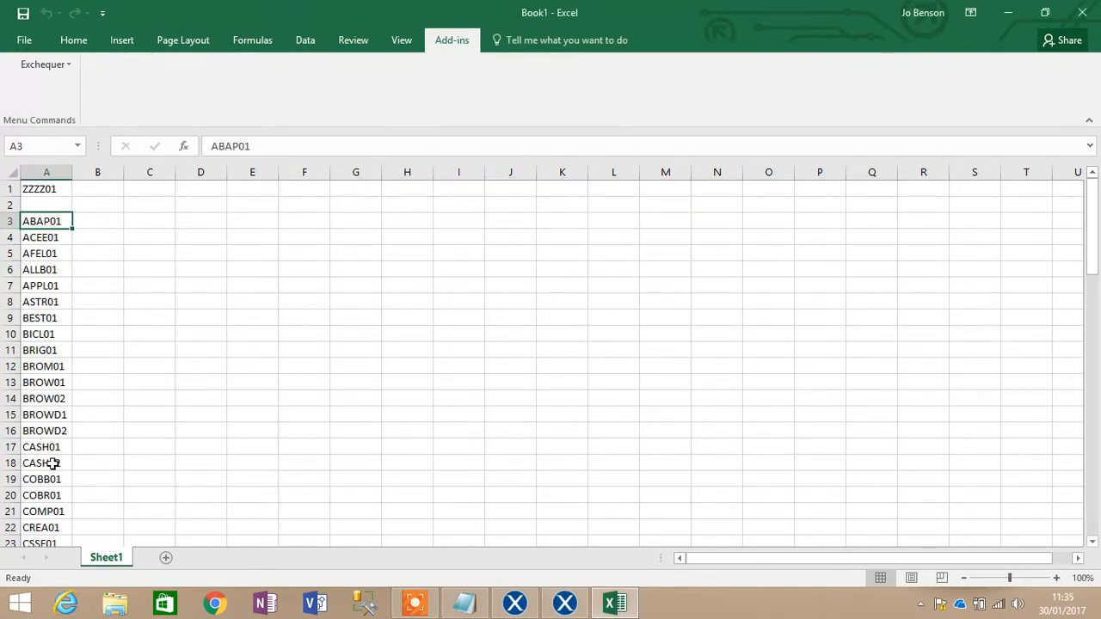
scroll(39, 383, down, 10)
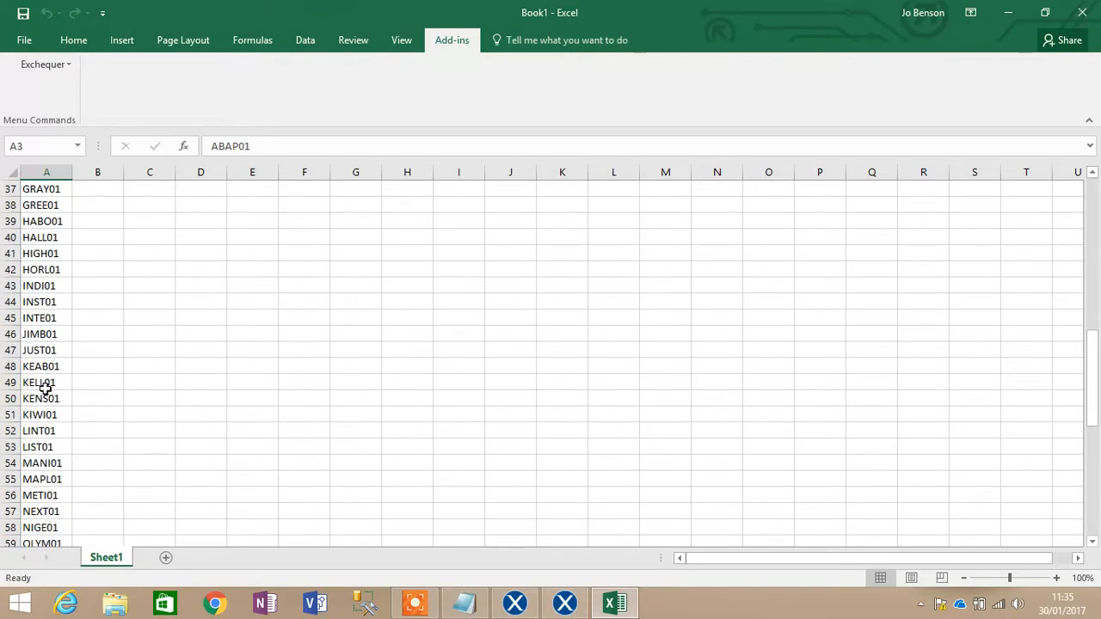
scroll(44, 388, up, 10)
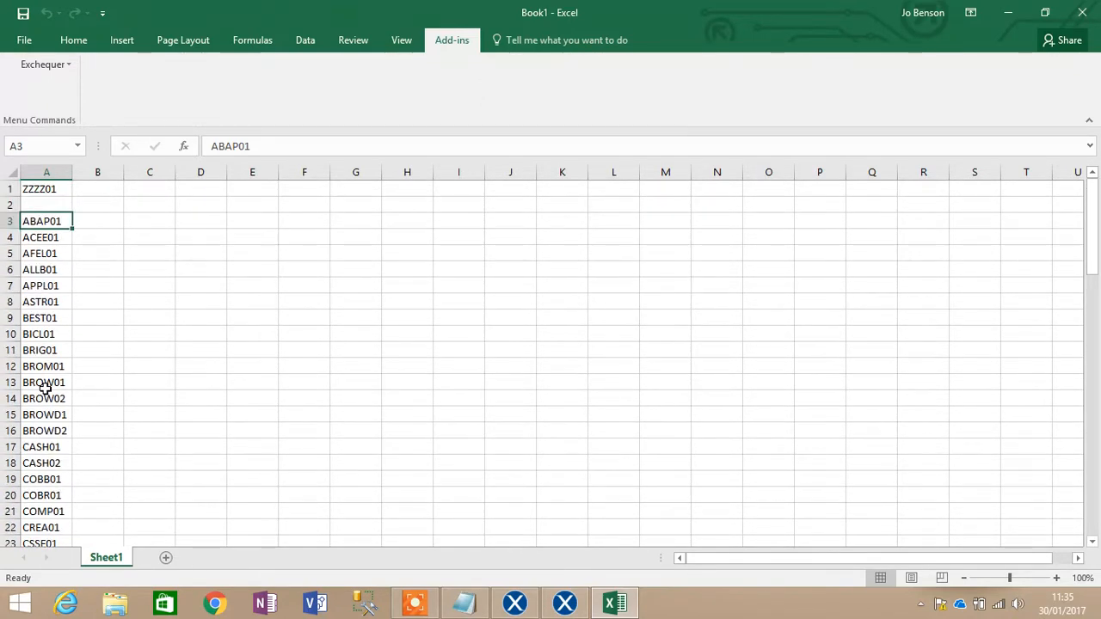
click(88, 222)
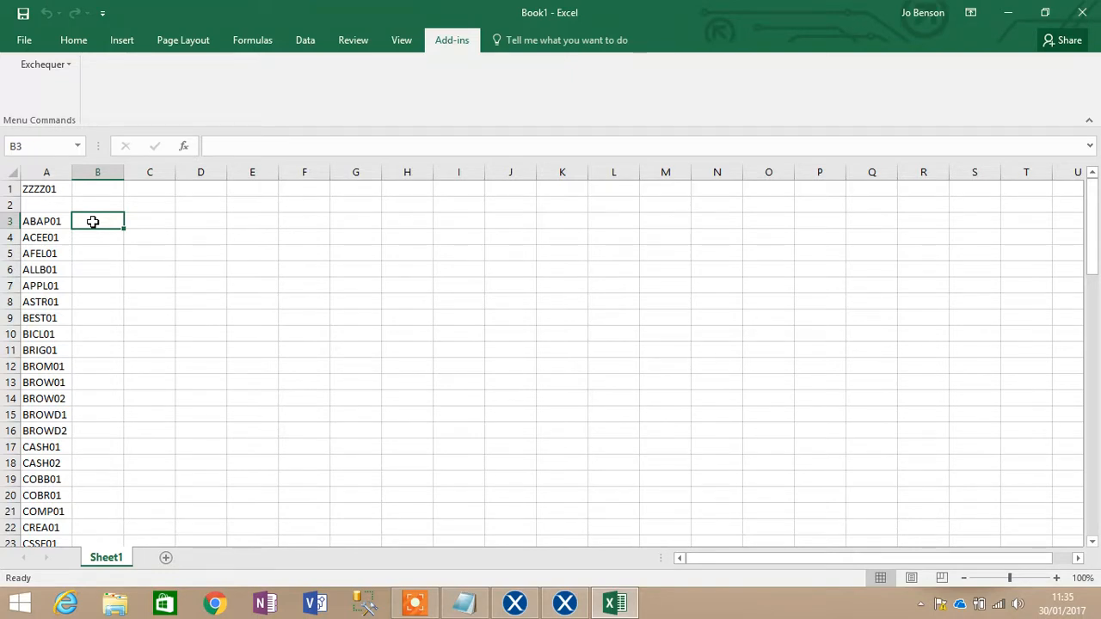
Insert the User Defined function EntCustName into cell B3.
click(183, 148)
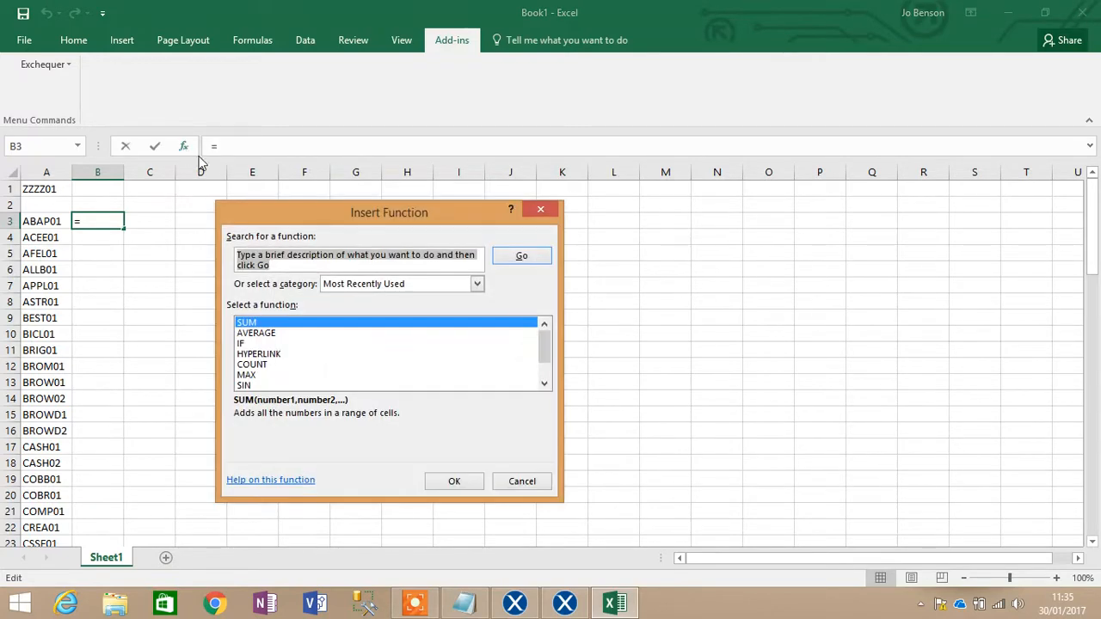
click(359, 285)
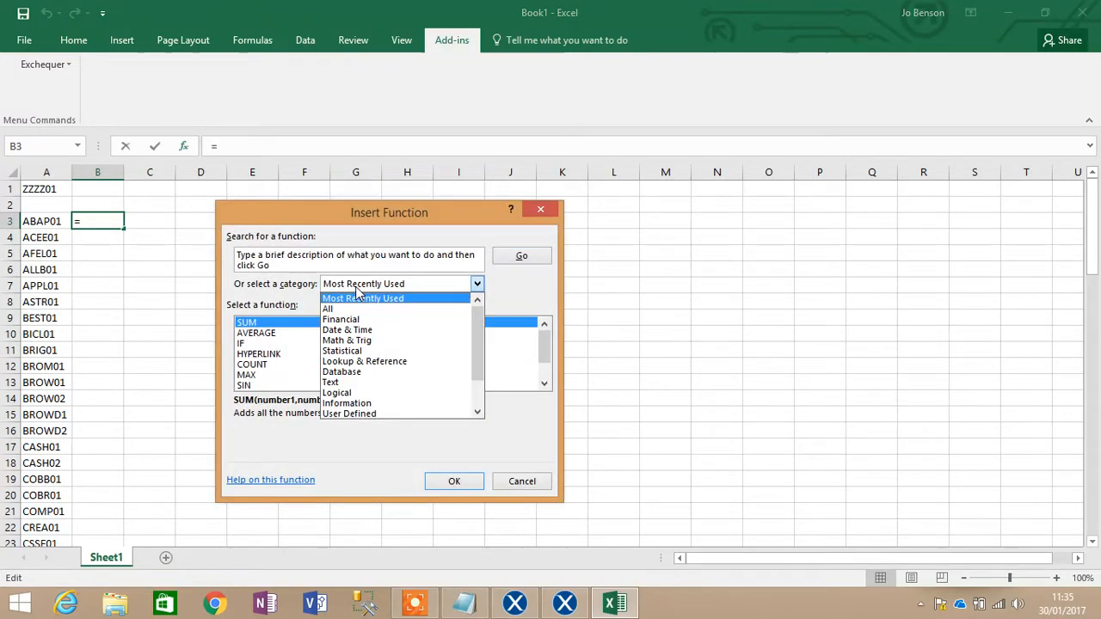
click(360, 416)
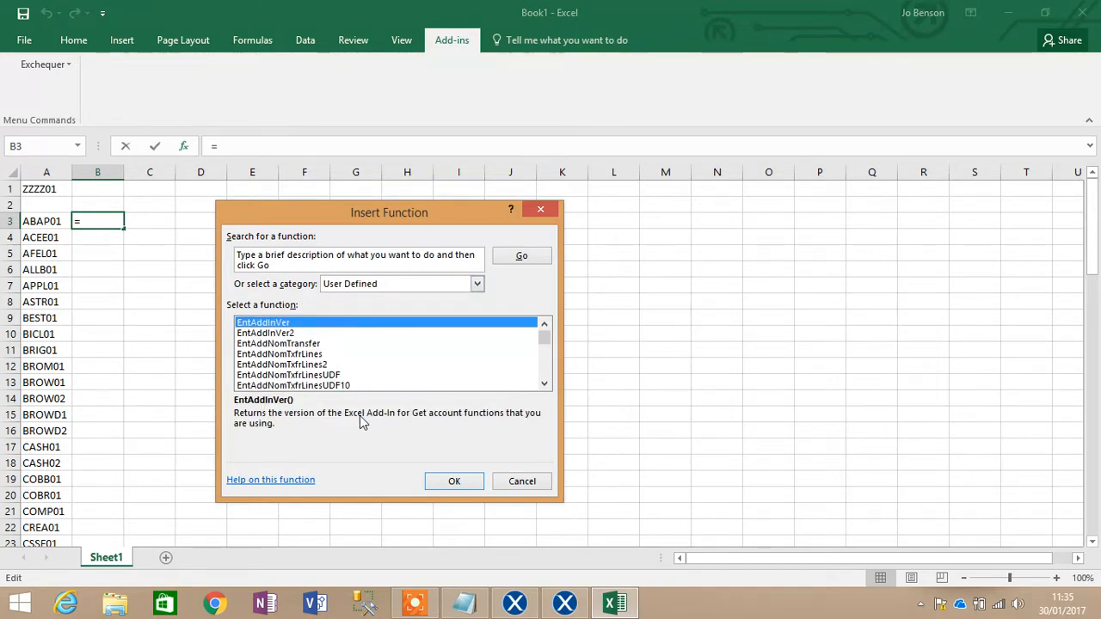
drag(309, 214, 319, 181)
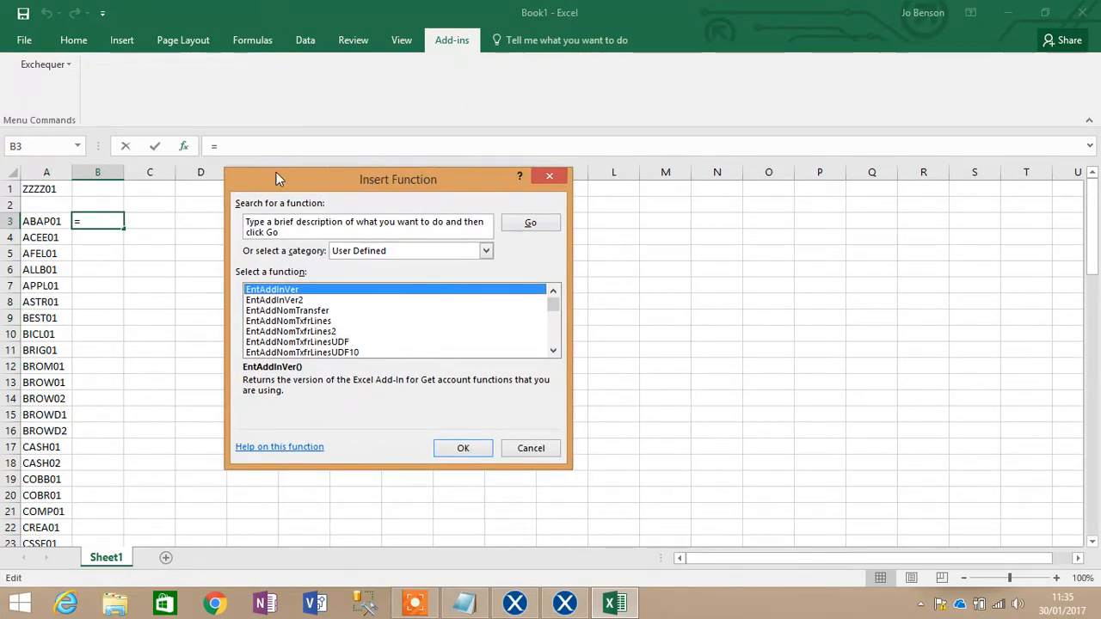
click(277, 320)
scroll(276, 325, down, 2)
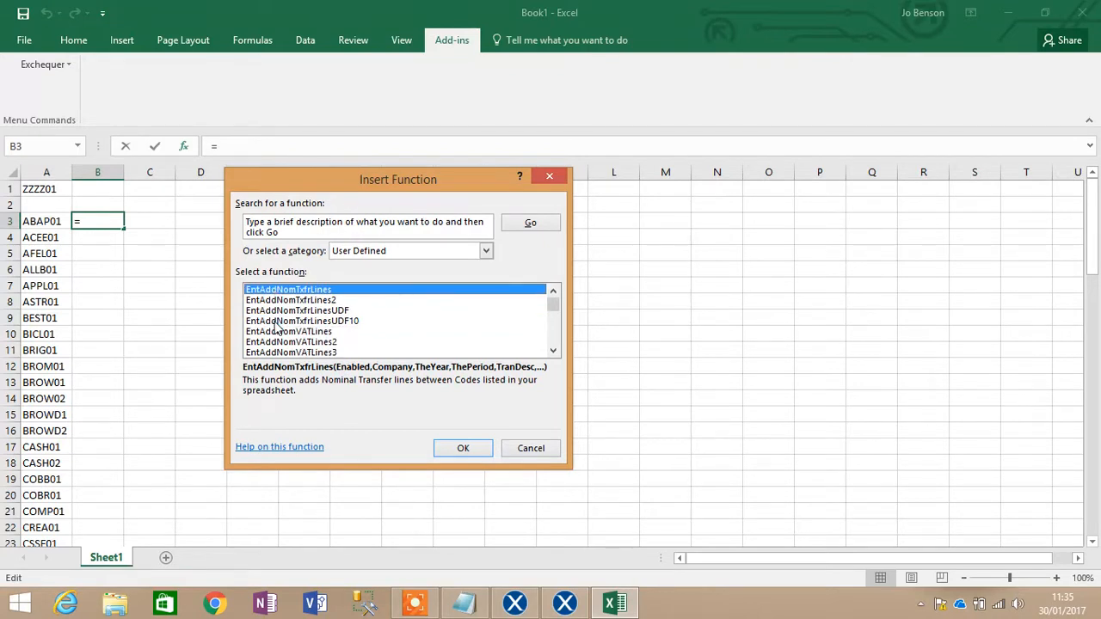
click(277, 323)
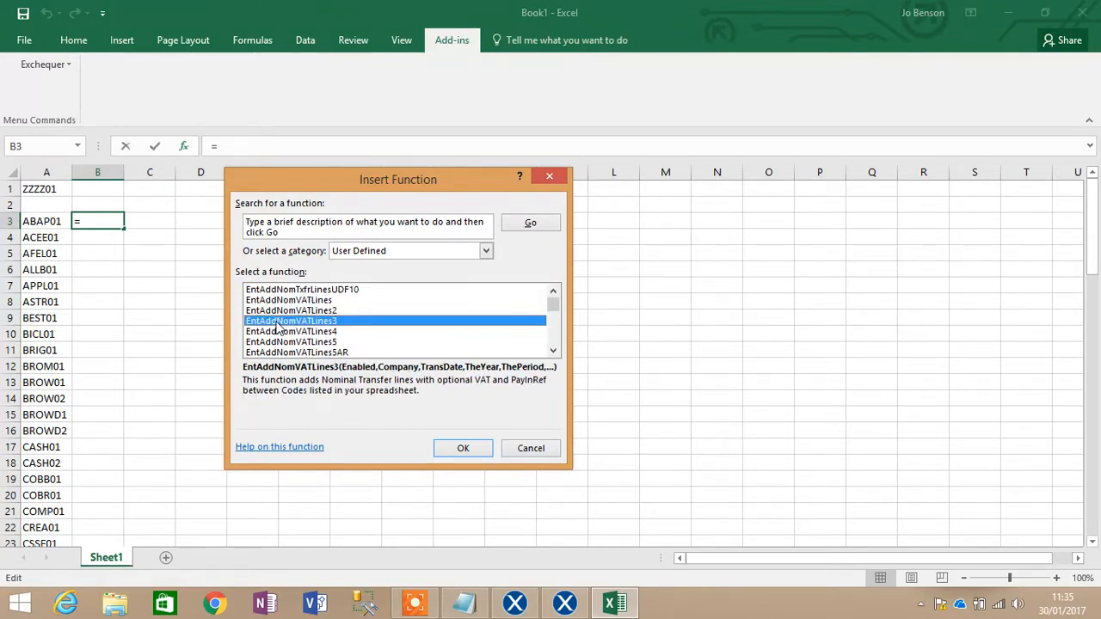
text(entcustn)
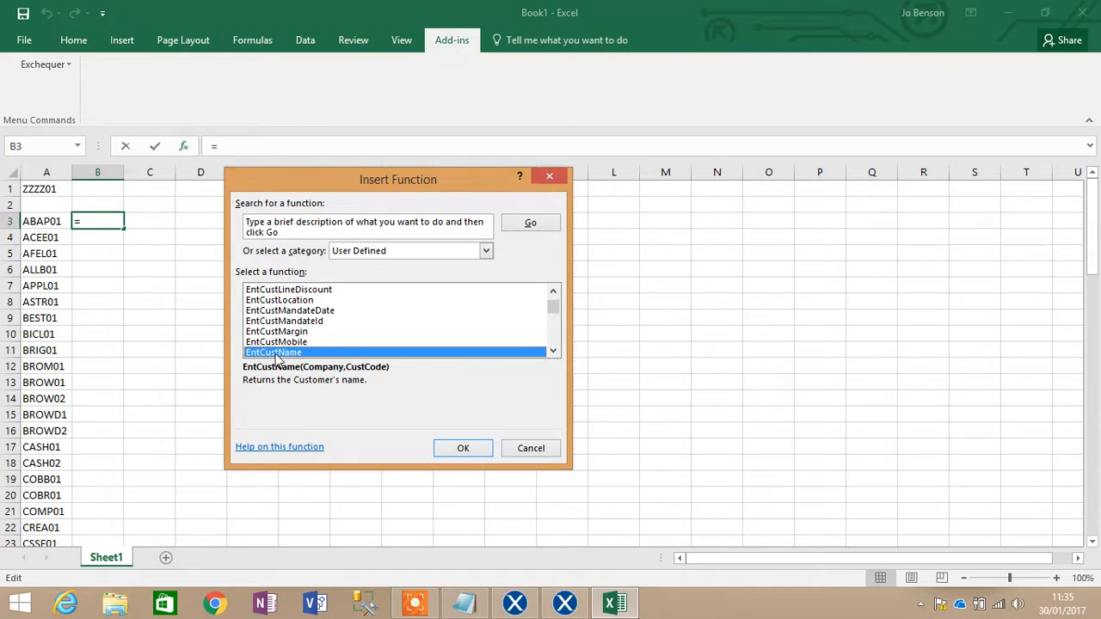
double_click(272, 353)
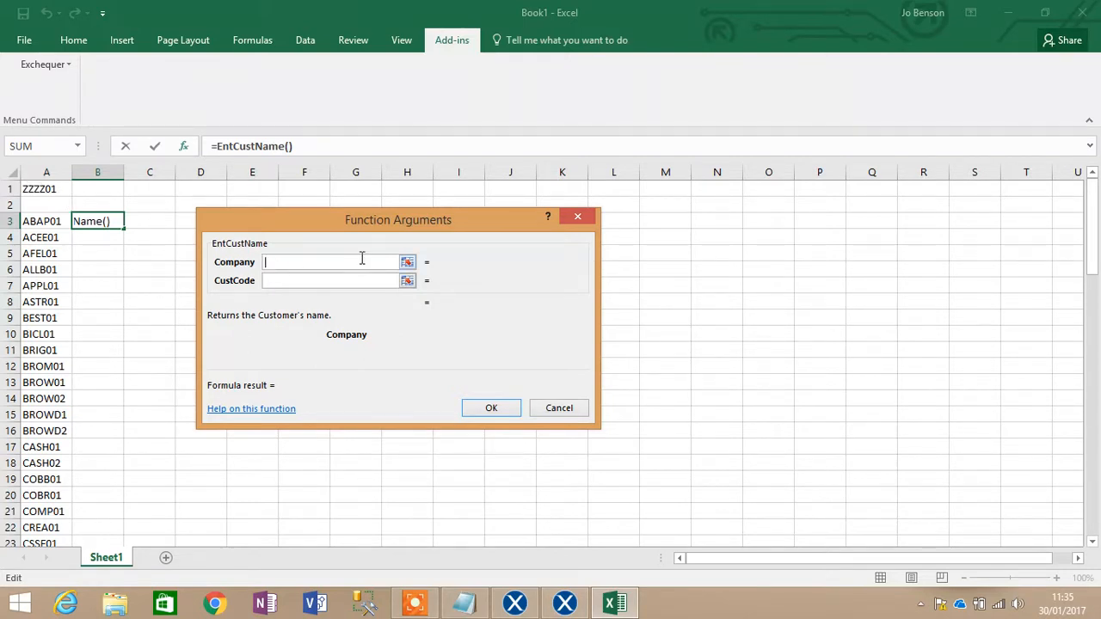
Set EntCustName's Company to $A$1 and CustCode to cell A3.
click(43, 188)
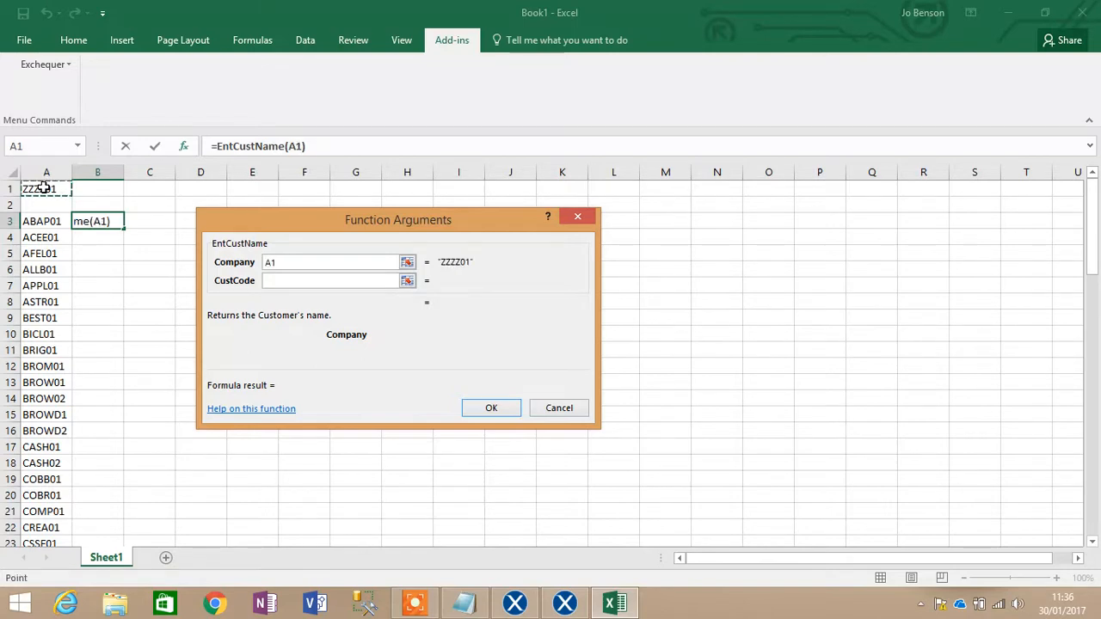
key(F4)
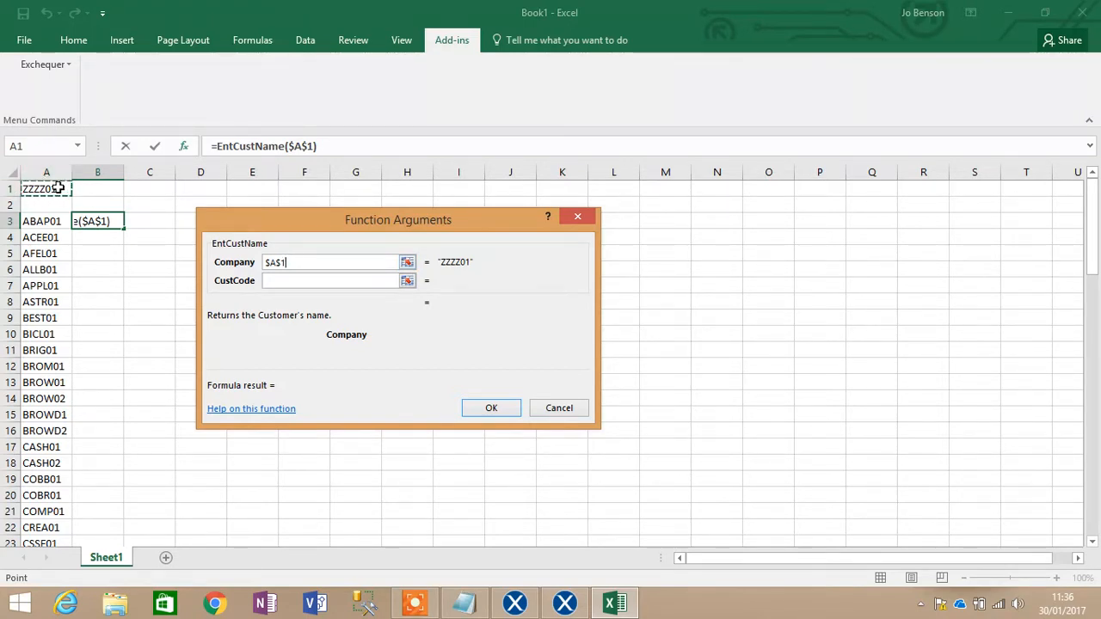
click(312, 280)
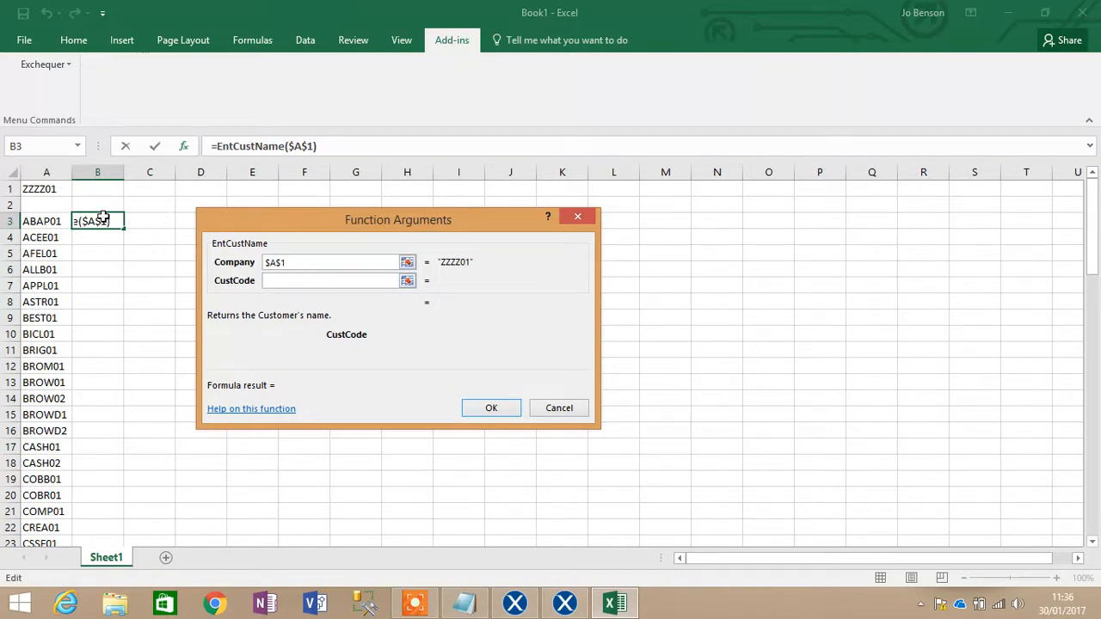
click(43, 221)
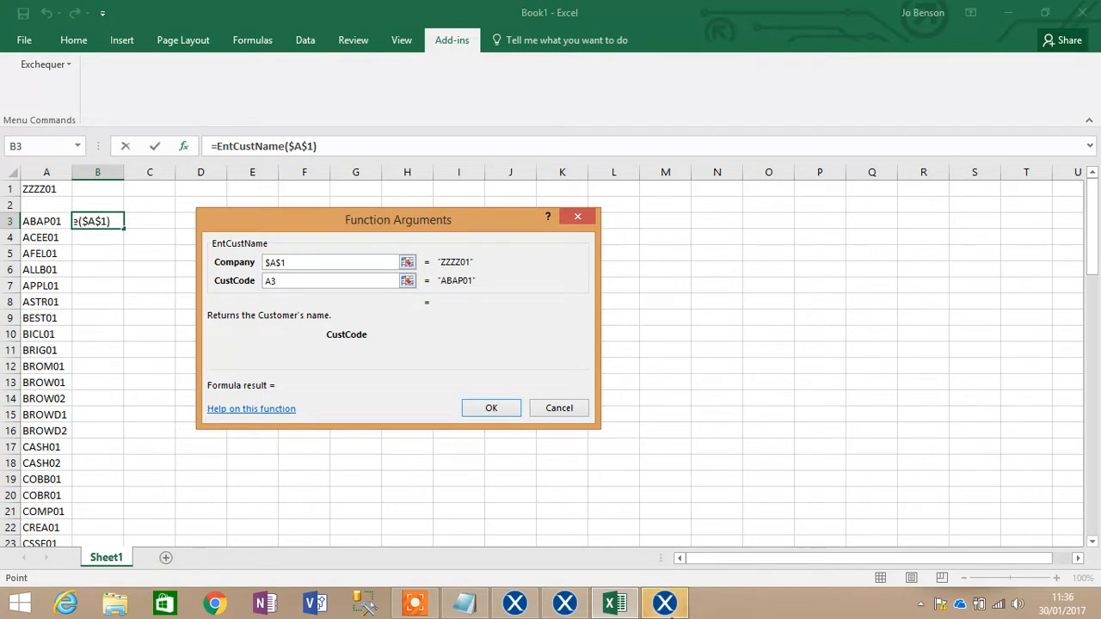
Log in to the Exchequer OLE server, lock the CustCode reference, and accept the formula.
click(663, 604)
text(MANAGER)
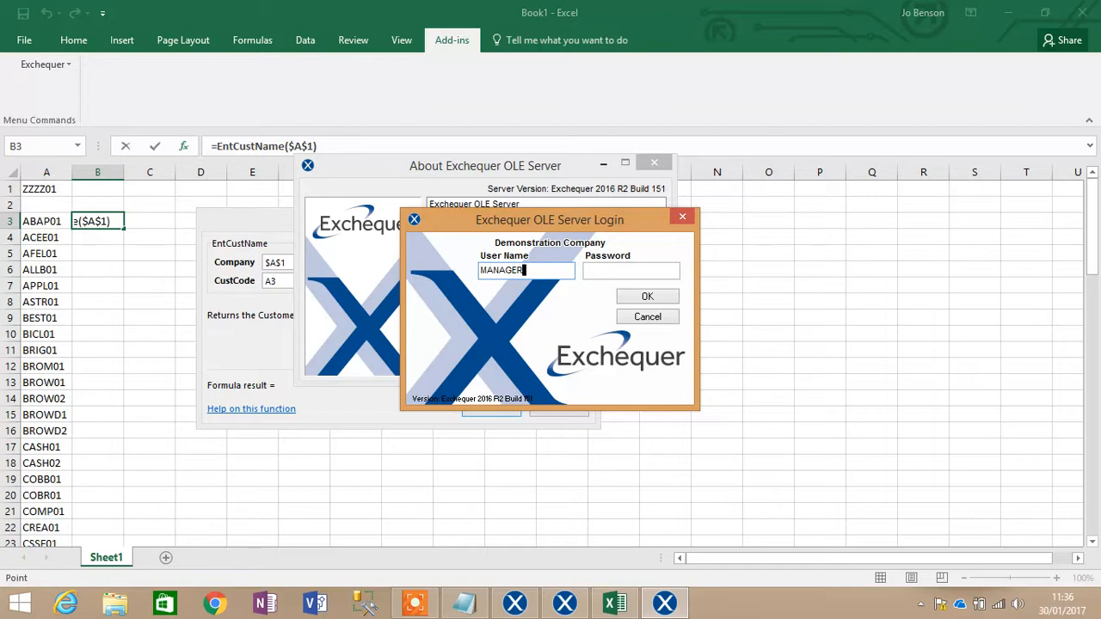
key(Tab)
text(s)
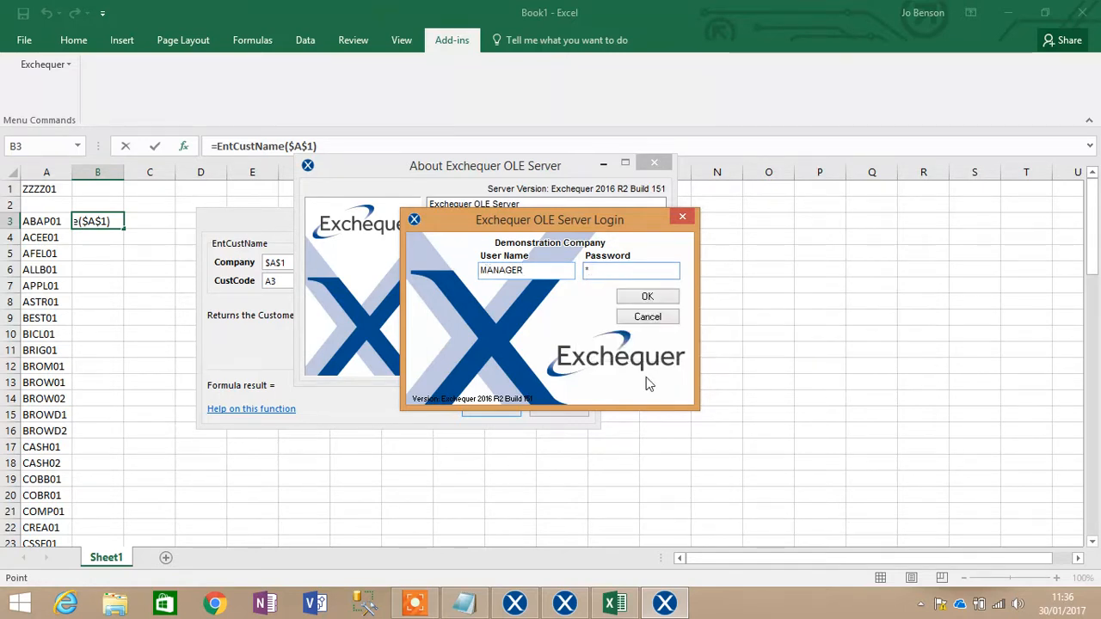
click(647, 296)
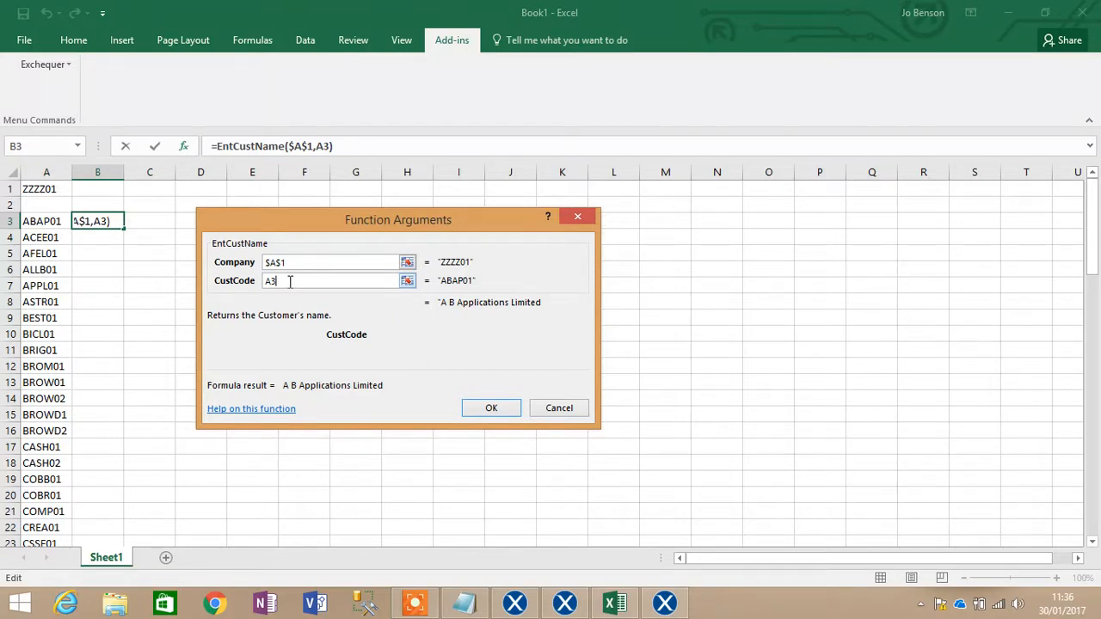
key(F4)
key(F4)
key(F4)
click(487, 407)
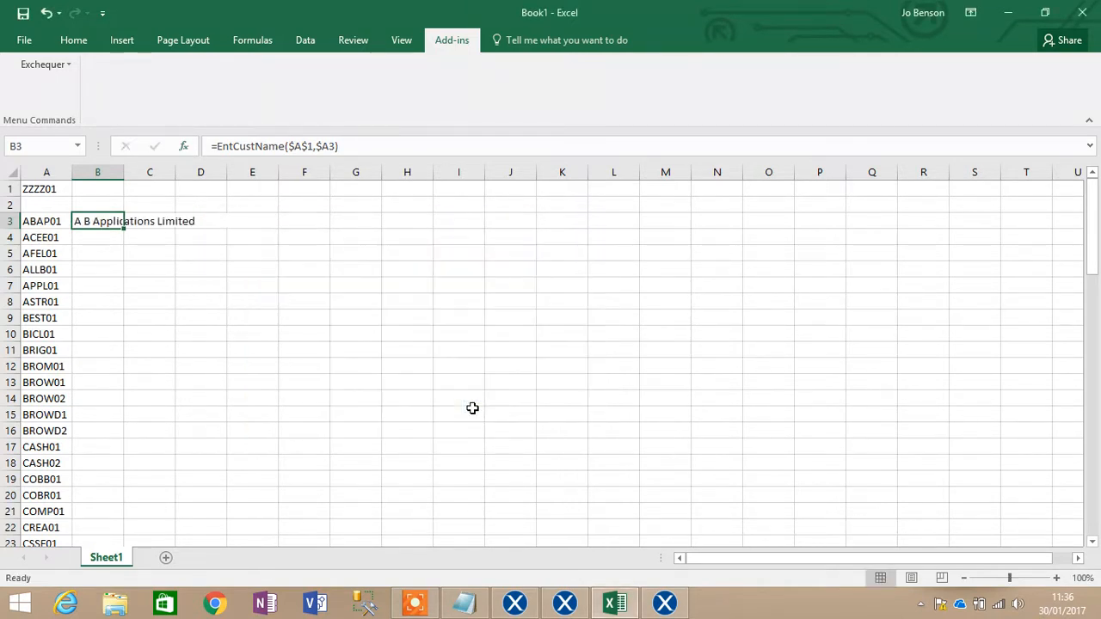
Fill the name formula down column B, autofit the column, and start a function in C3.
double_click(125, 172)
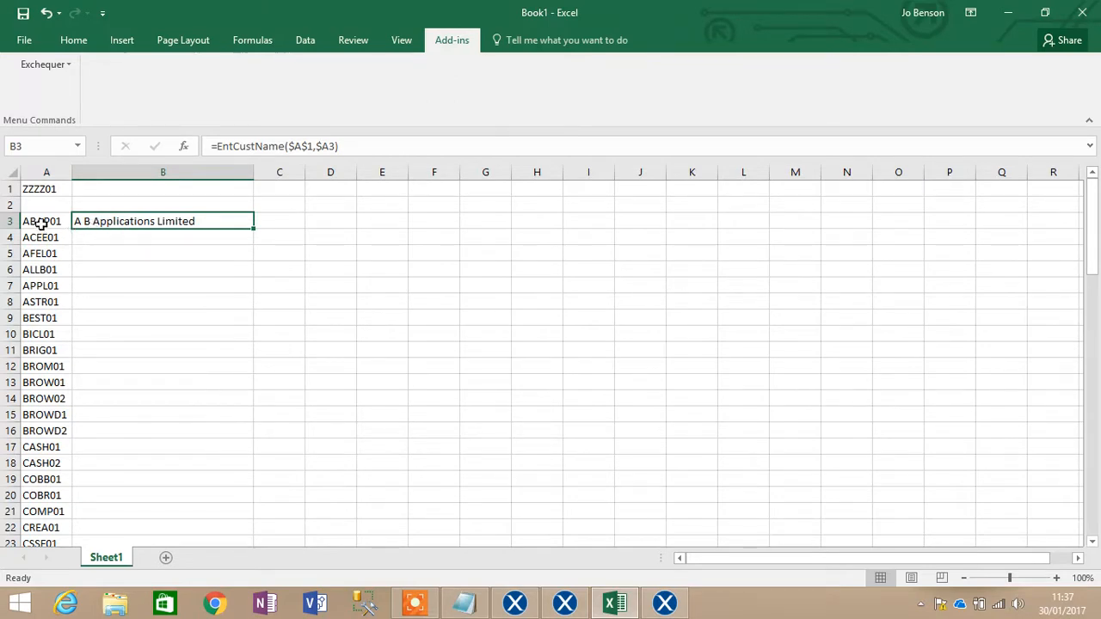
double_click(254, 230)
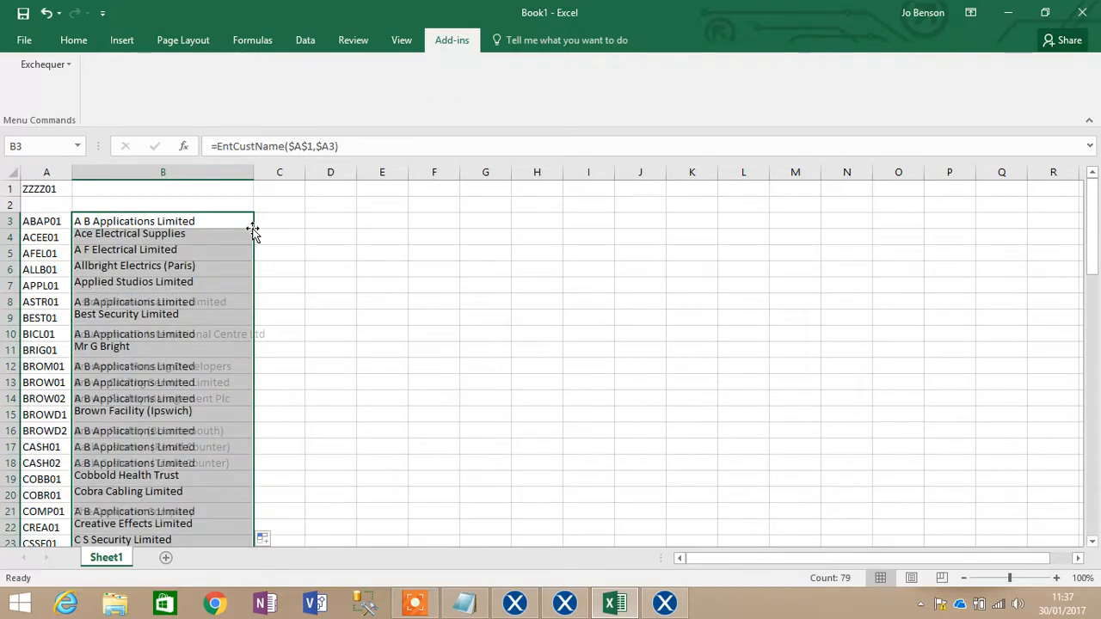
double_click(254, 172)
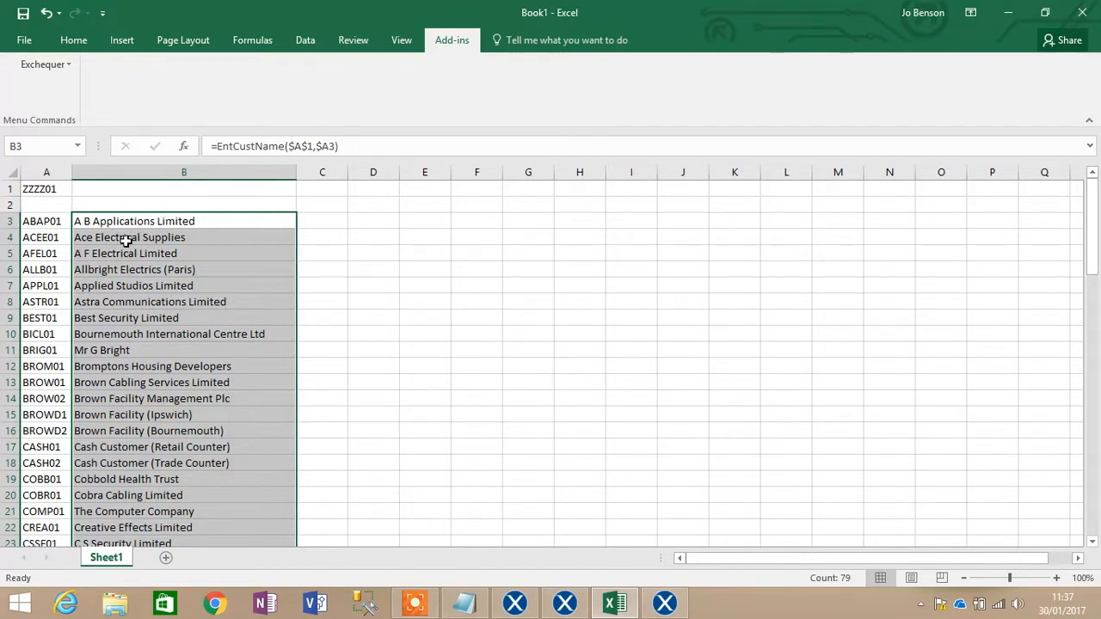
click(97, 240)
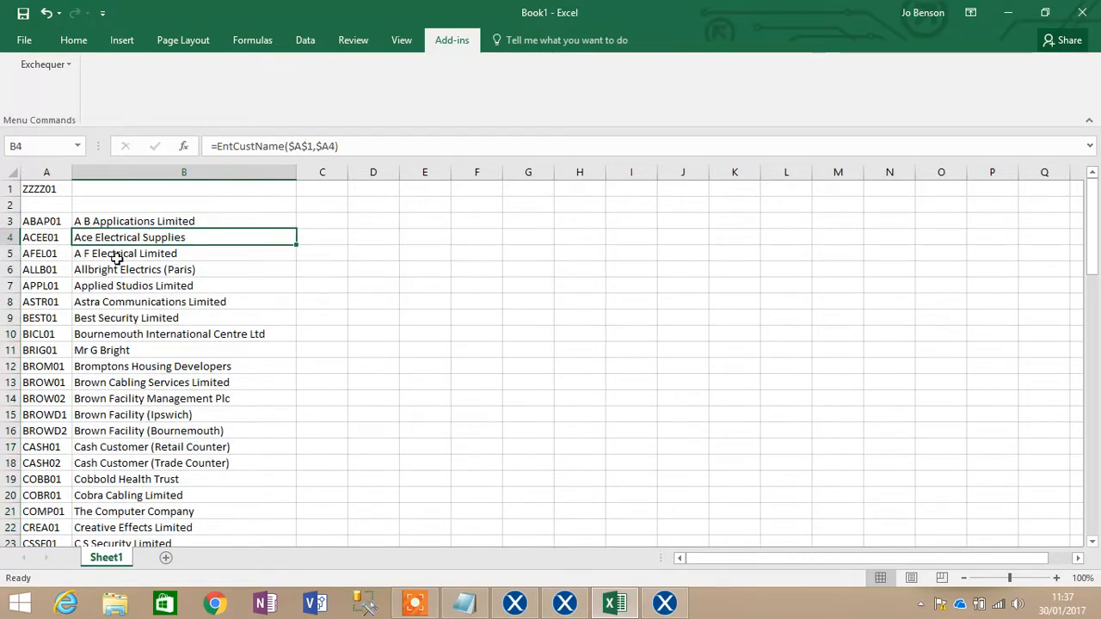
click(115, 254)
click(76, 269)
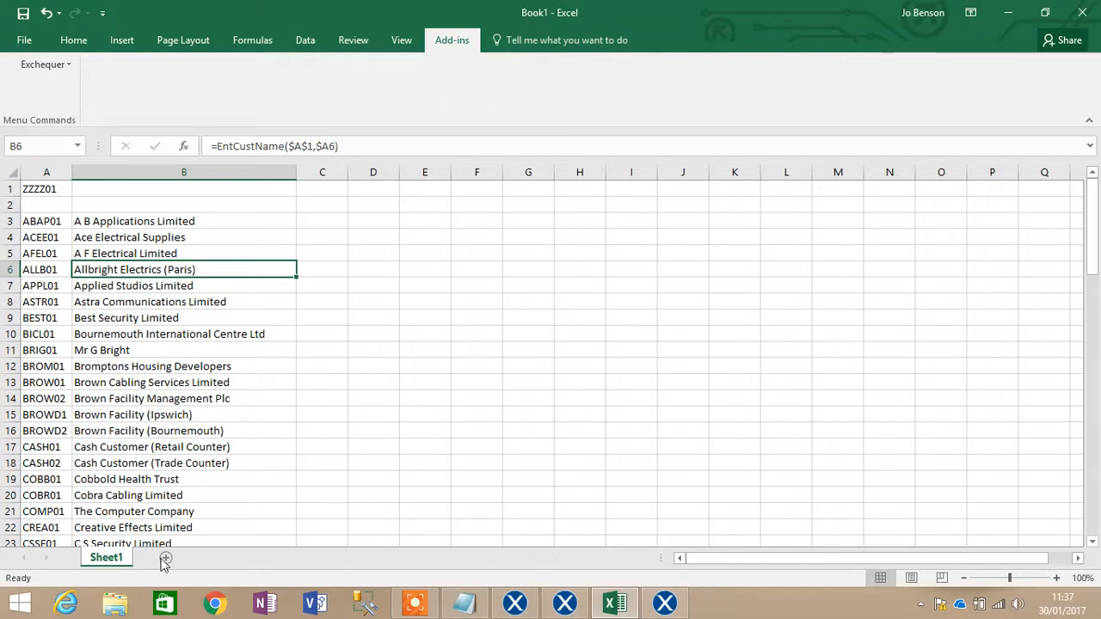
click(307, 220)
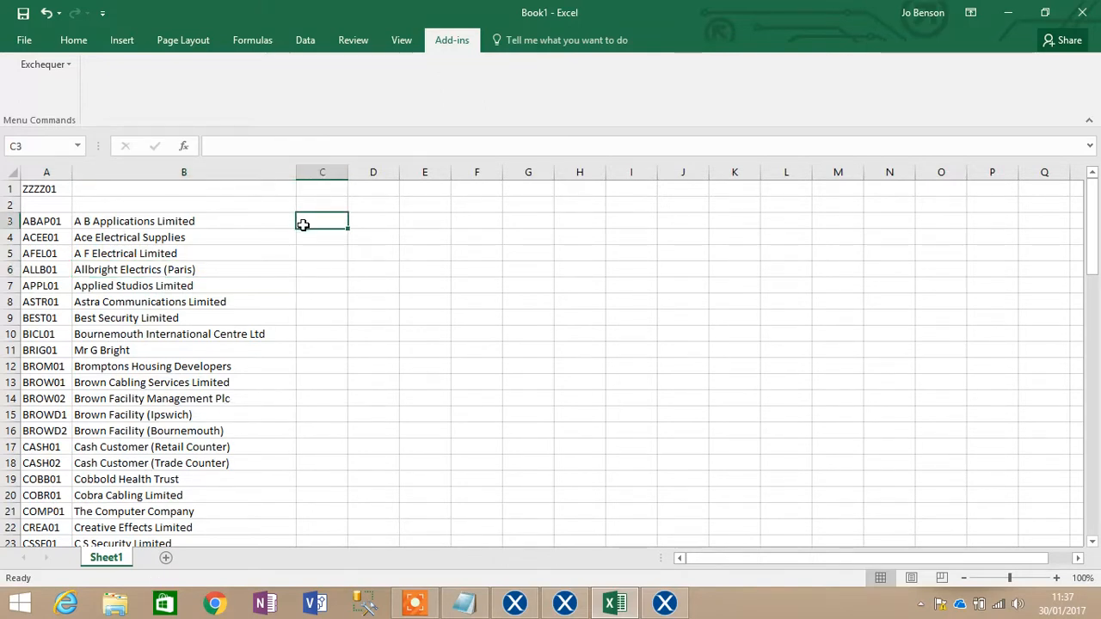
click(184, 147)
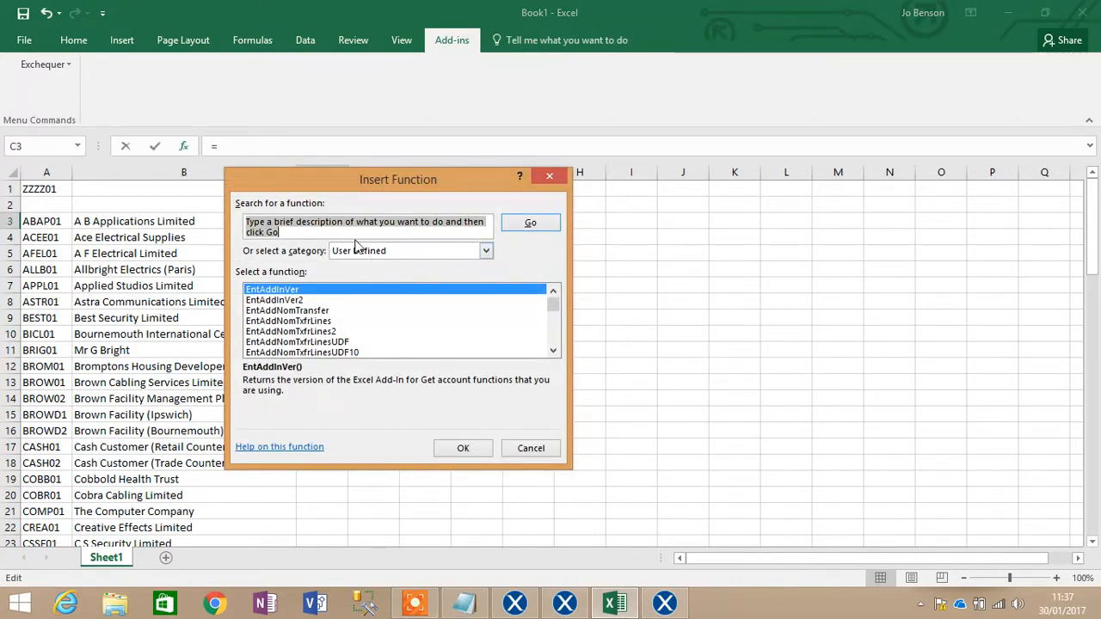
Choose the EntCustAddress function for cell C3.
click(269, 324)
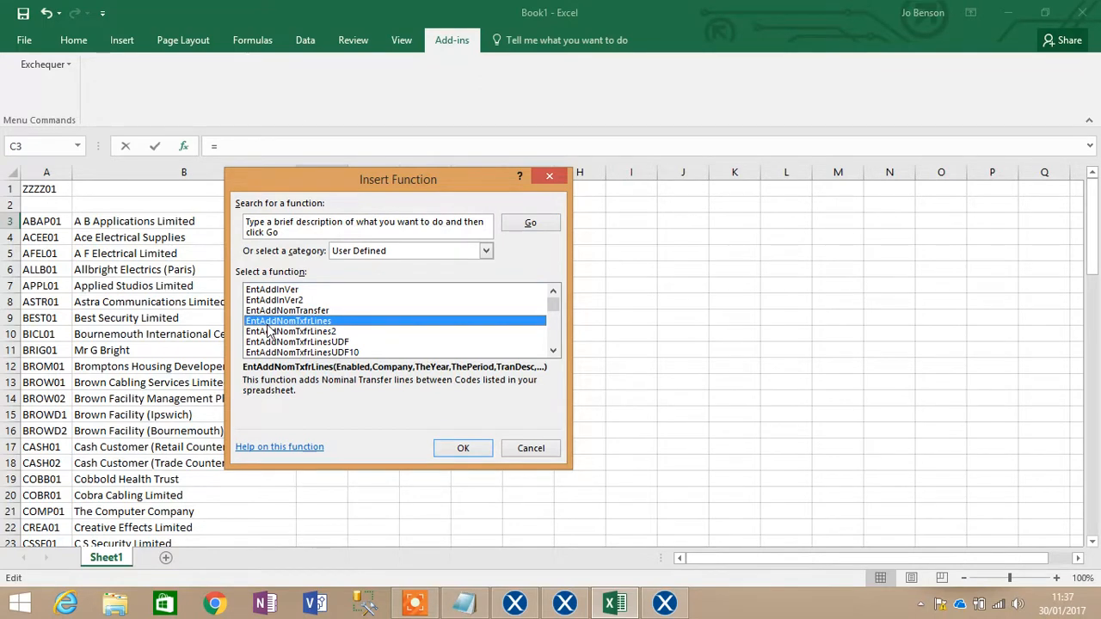
key(Down)
key(Down)
key(Down)
key(Down)
key(Down)
key(Down)
key(Down)
key(Down)
key(Down)
key(Down)
key(Down)
key(Down)
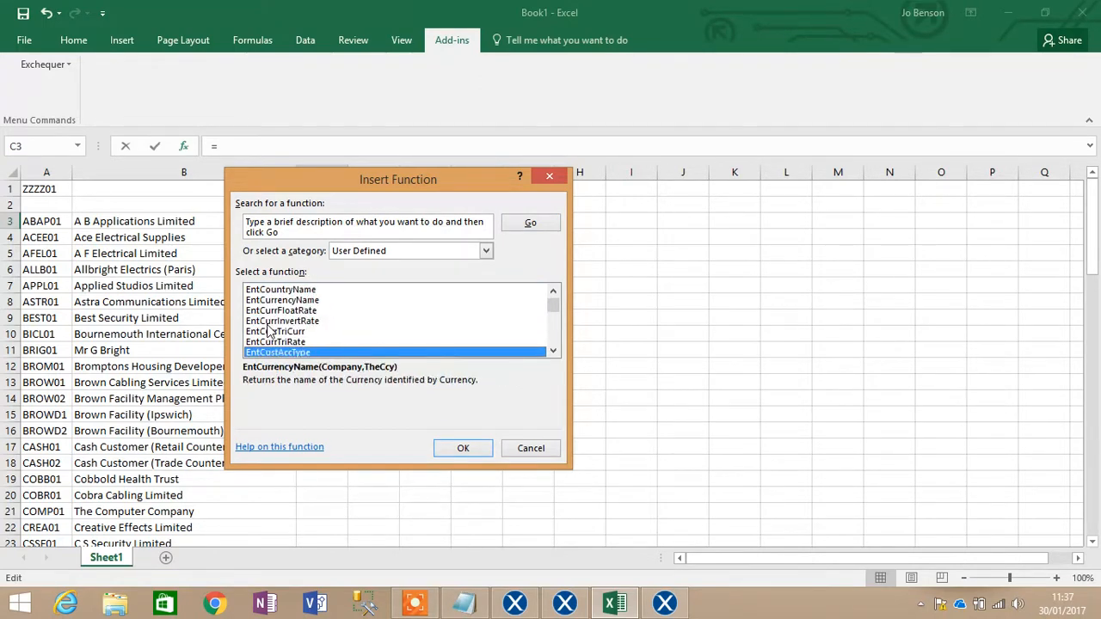
click(553, 350)
click(553, 350)
click(553, 350)
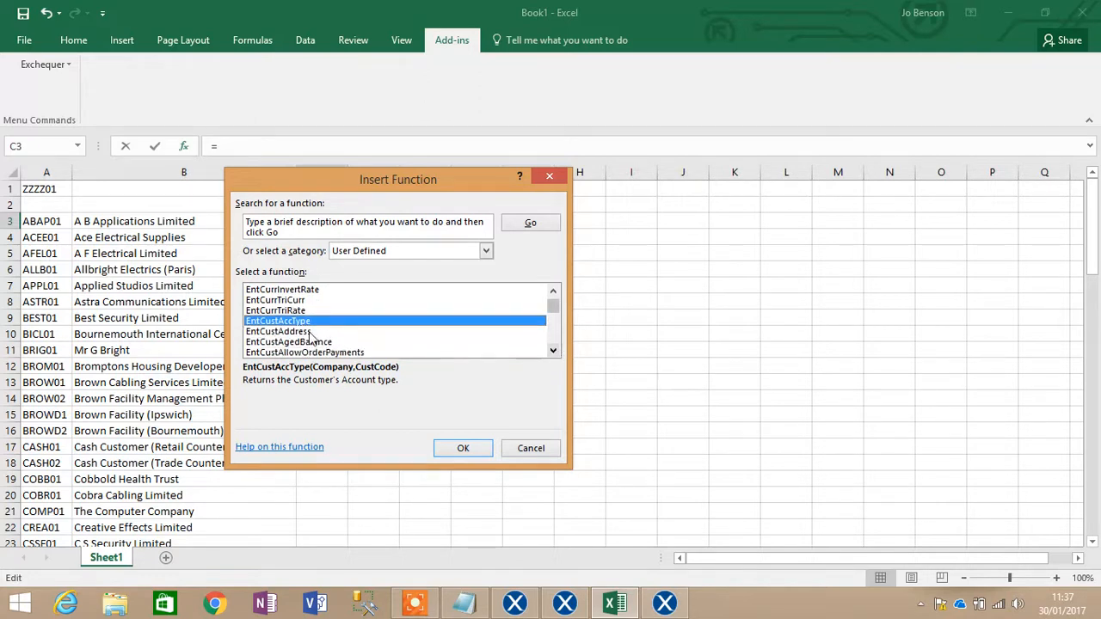
click(286, 332)
double_click(285, 332)
drag(336, 205, 522, 244)
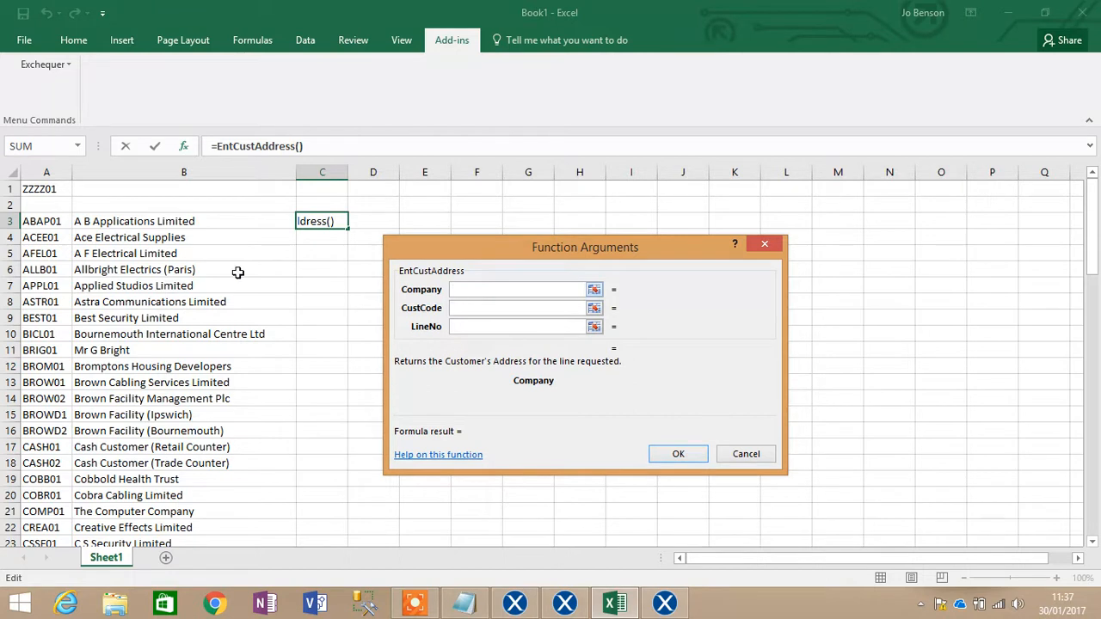
Set arguments Company $A$1, CustCode $A3 and LineNo 1, then accept.
click(37, 188)
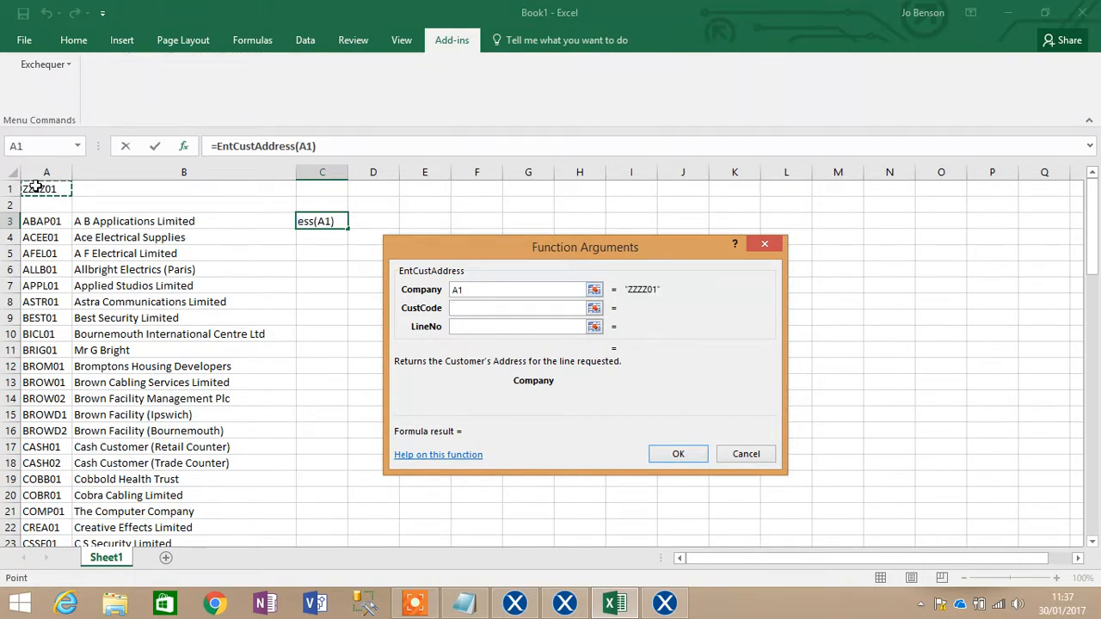
key(F4)
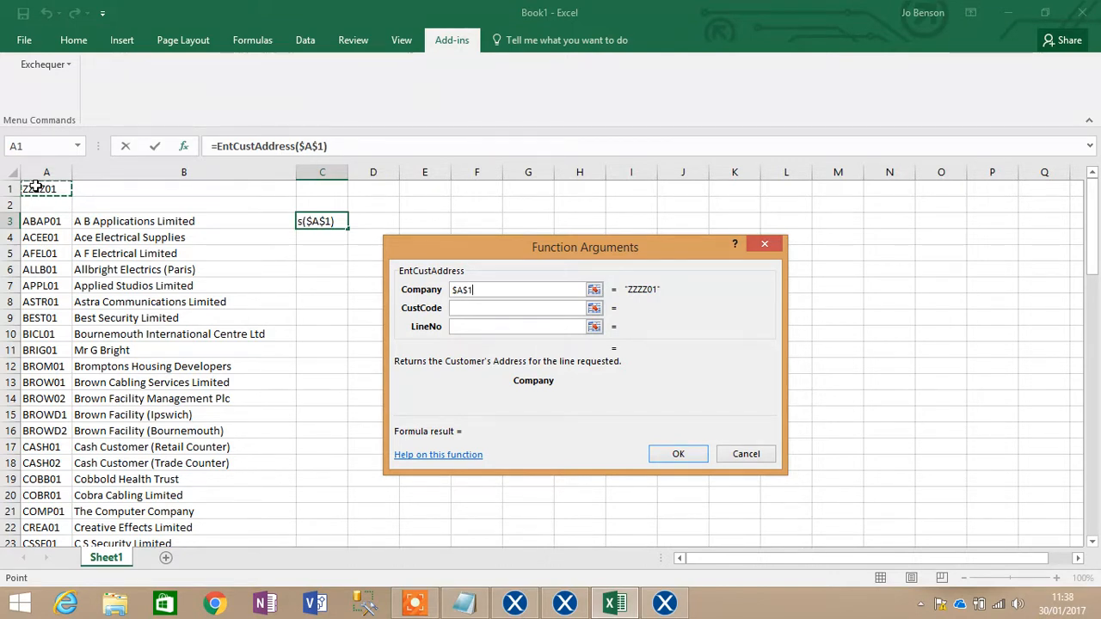
click(470, 307)
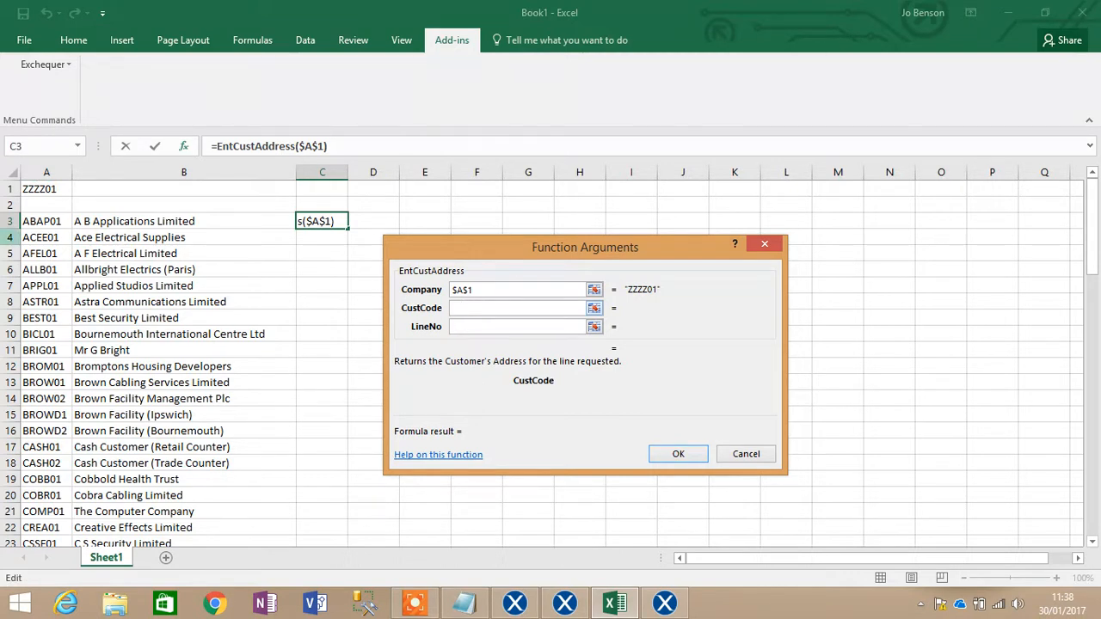
click(39, 221)
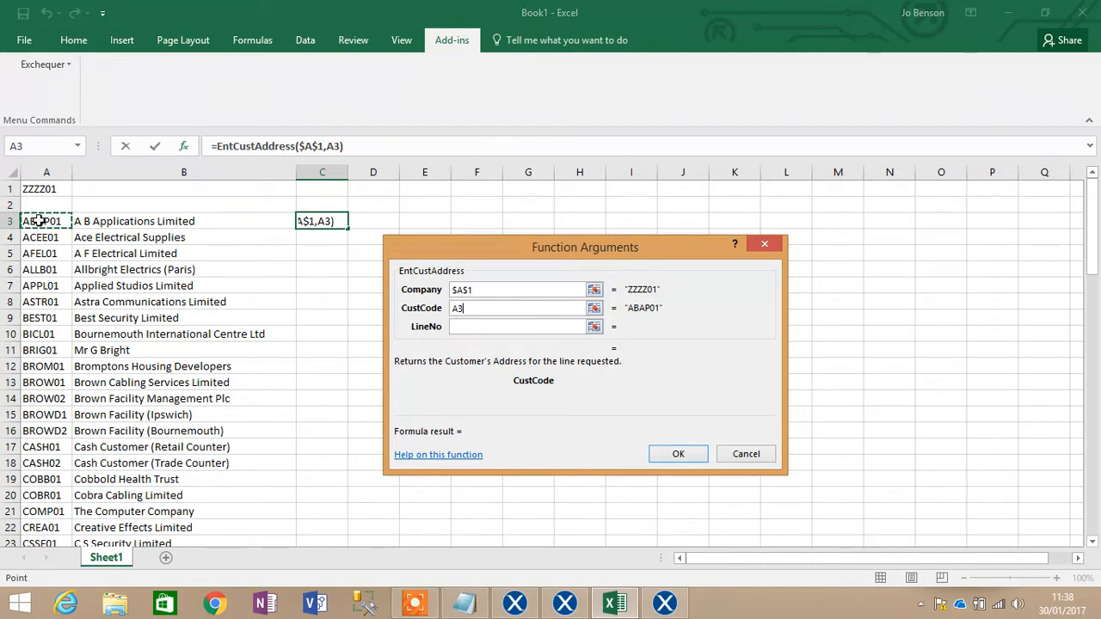
key(F4)
key(F4)
key(F4)
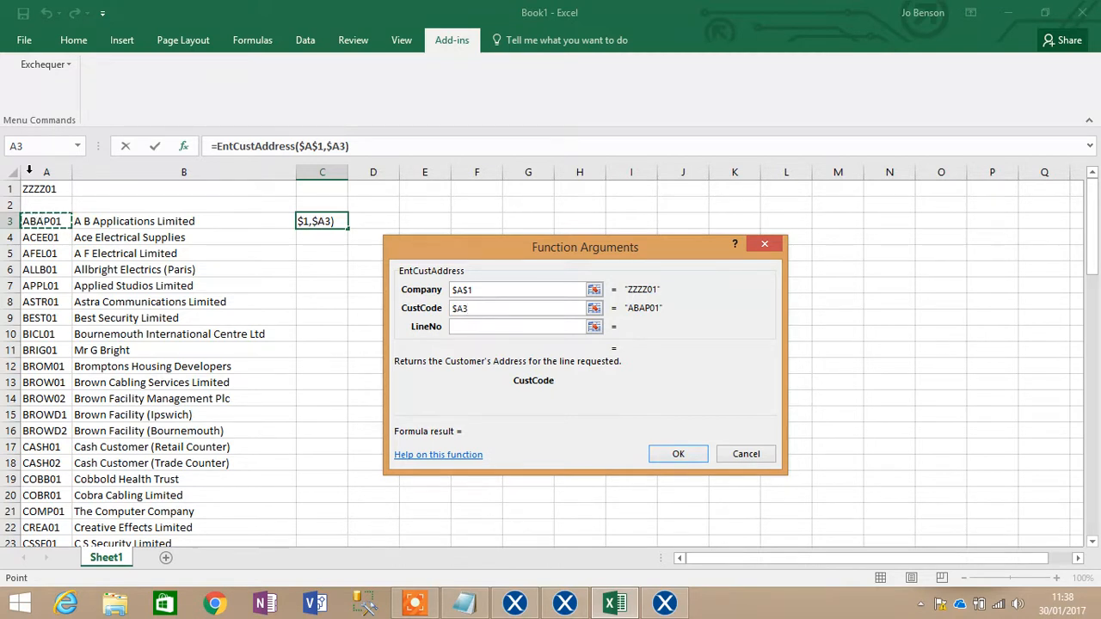
click(488, 328)
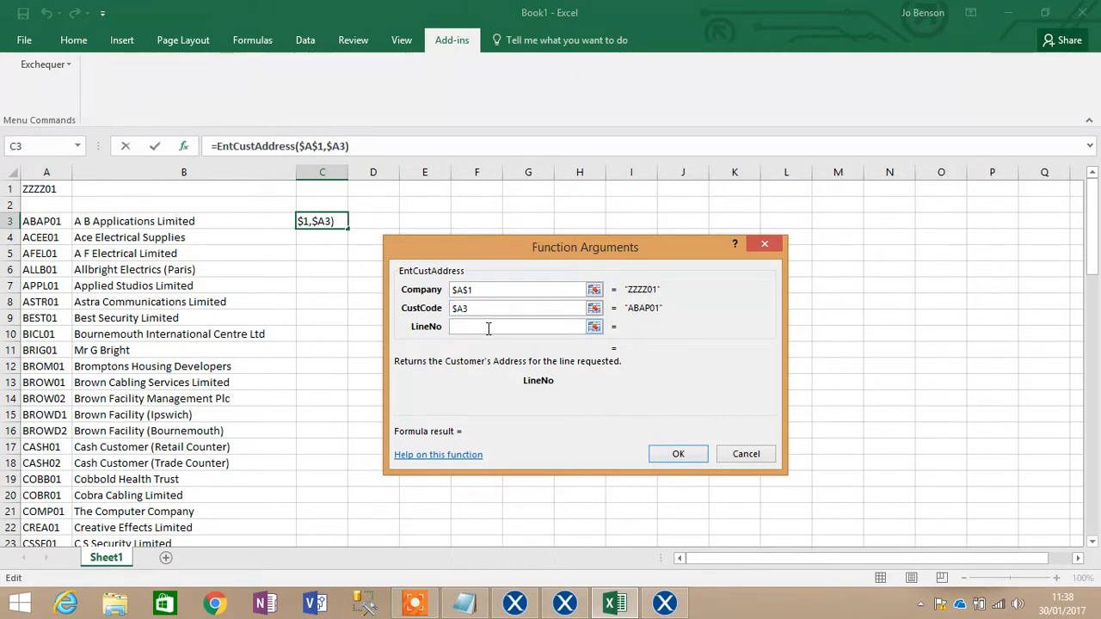
text(1)
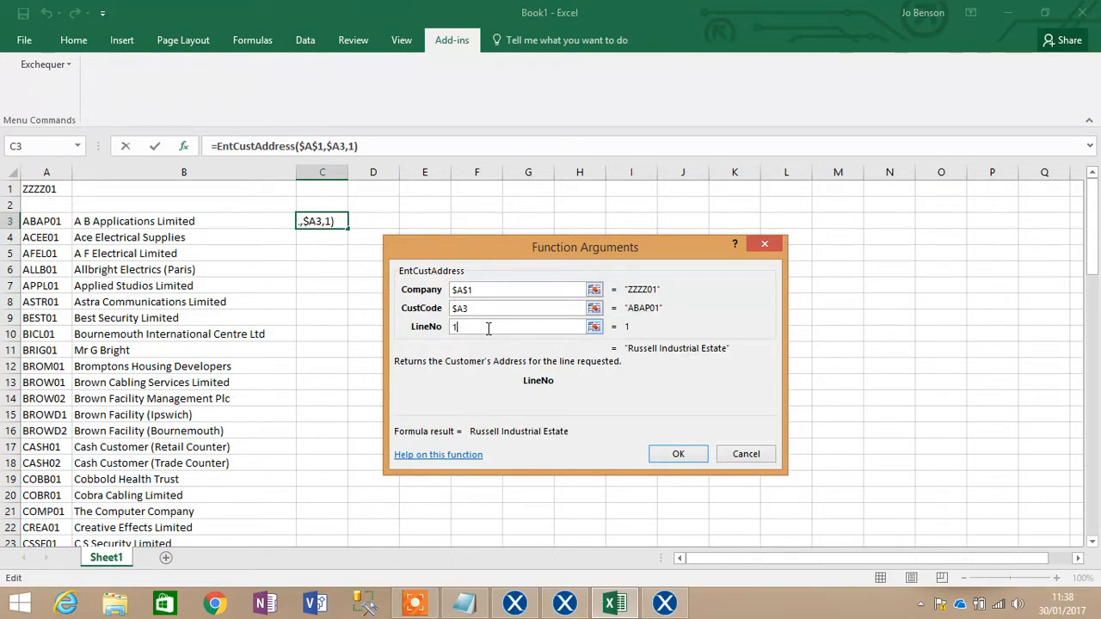
click(679, 453)
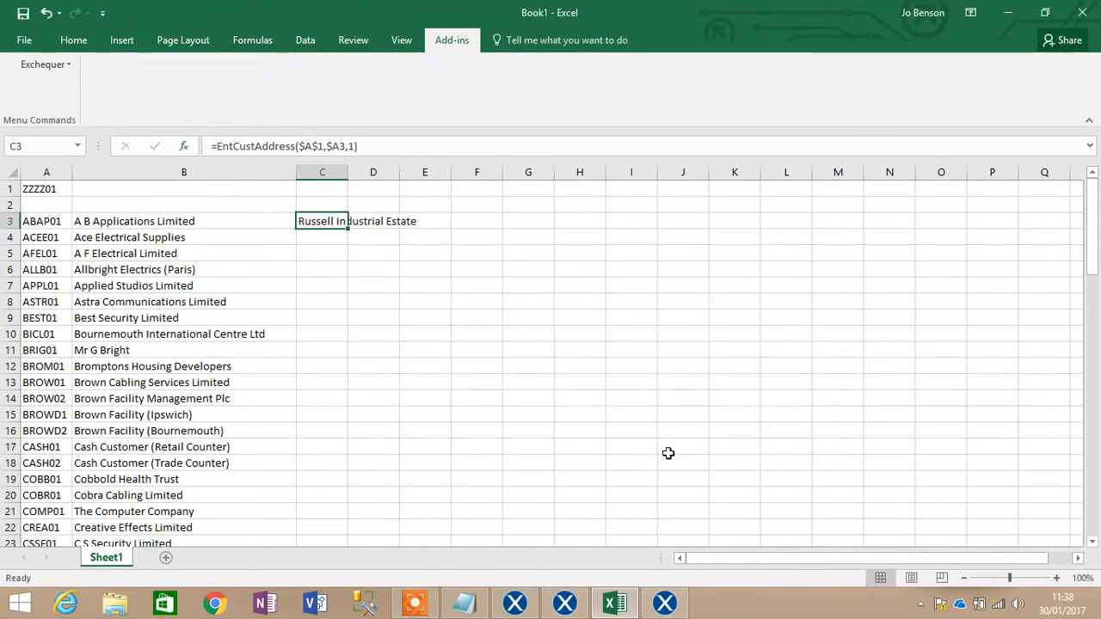
Copy the EntCustAddress formula down column C and autofit the column width.
double_click(348, 173)
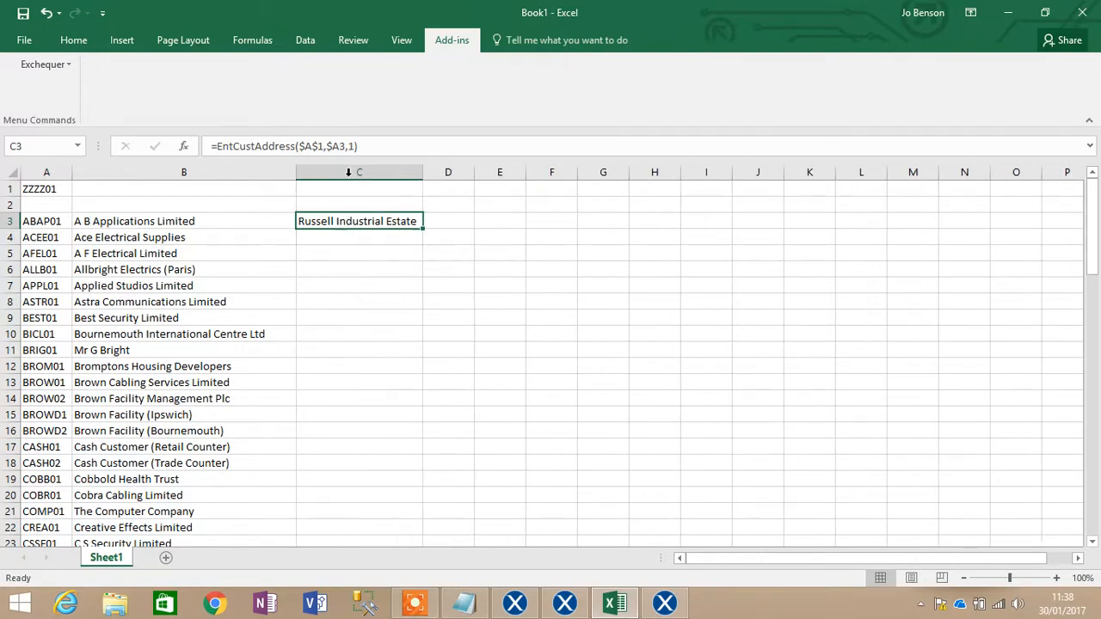
double_click(424, 228)
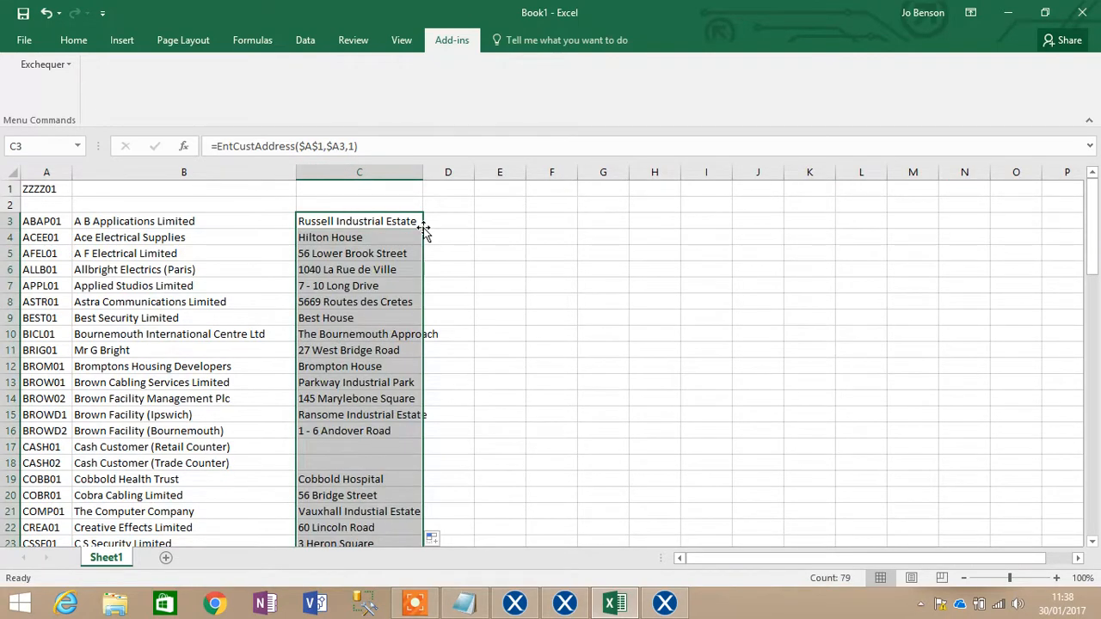
double_click(423, 173)
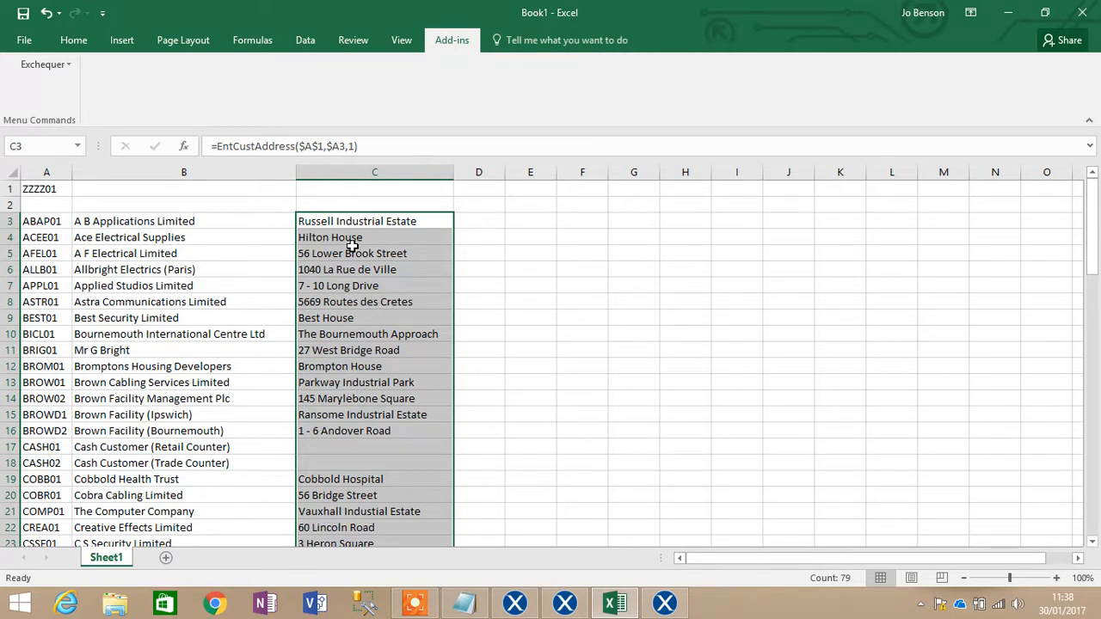
Switch to Exchequer and open Help > Help Contents.
click(534, 602)
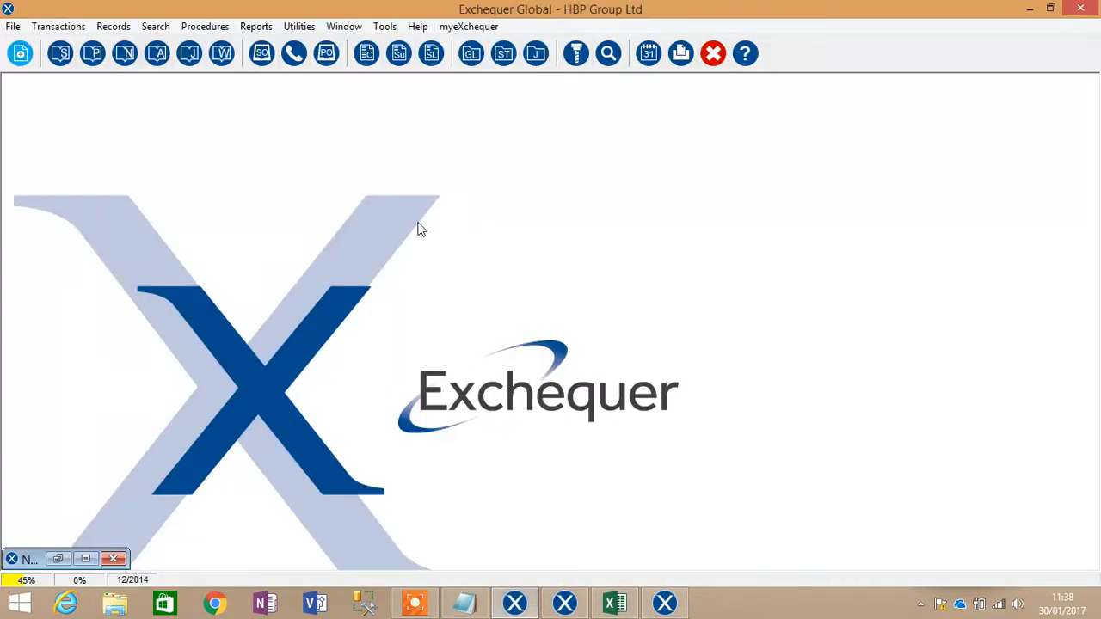
click(418, 29)
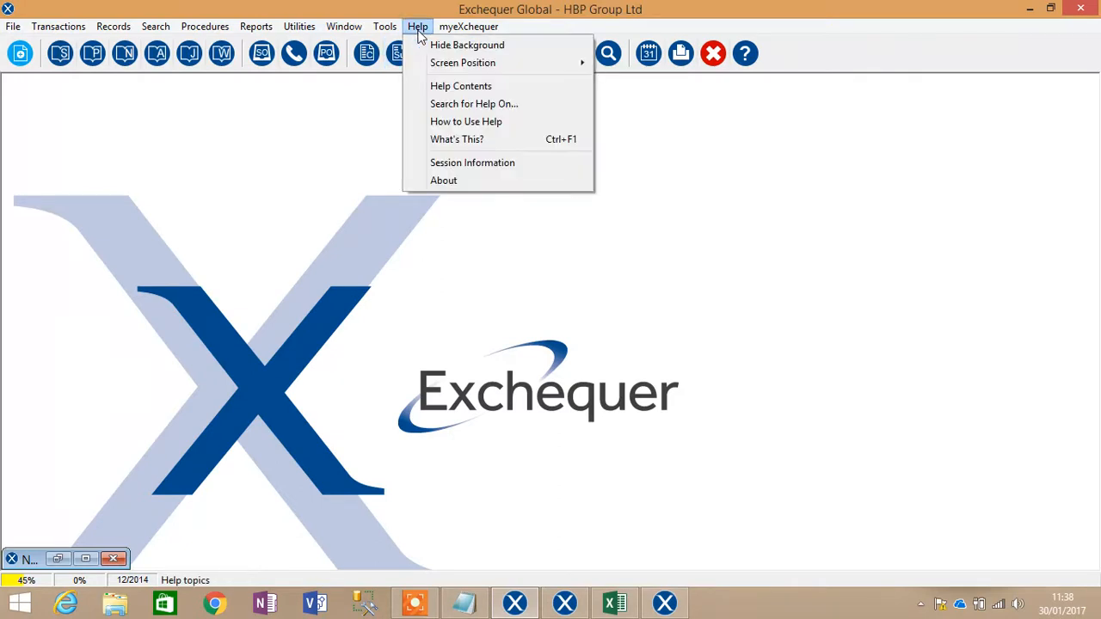
click(460, 87)
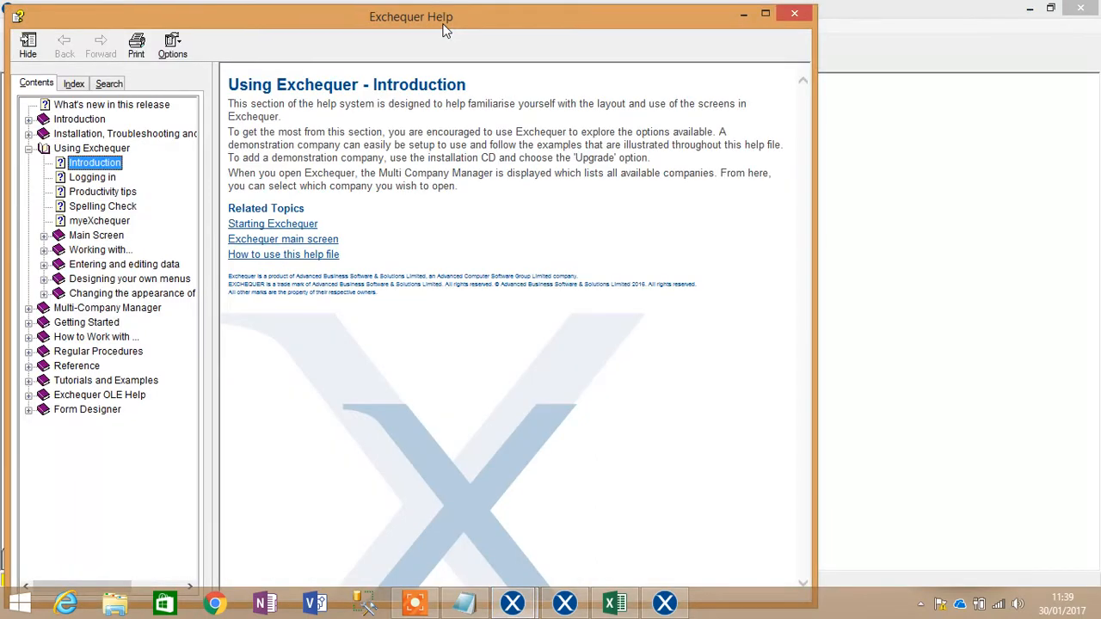
Open Exchequer OLE Help > OLE Functions > Categorical Reference in the Contents tree.
click(29, 149)
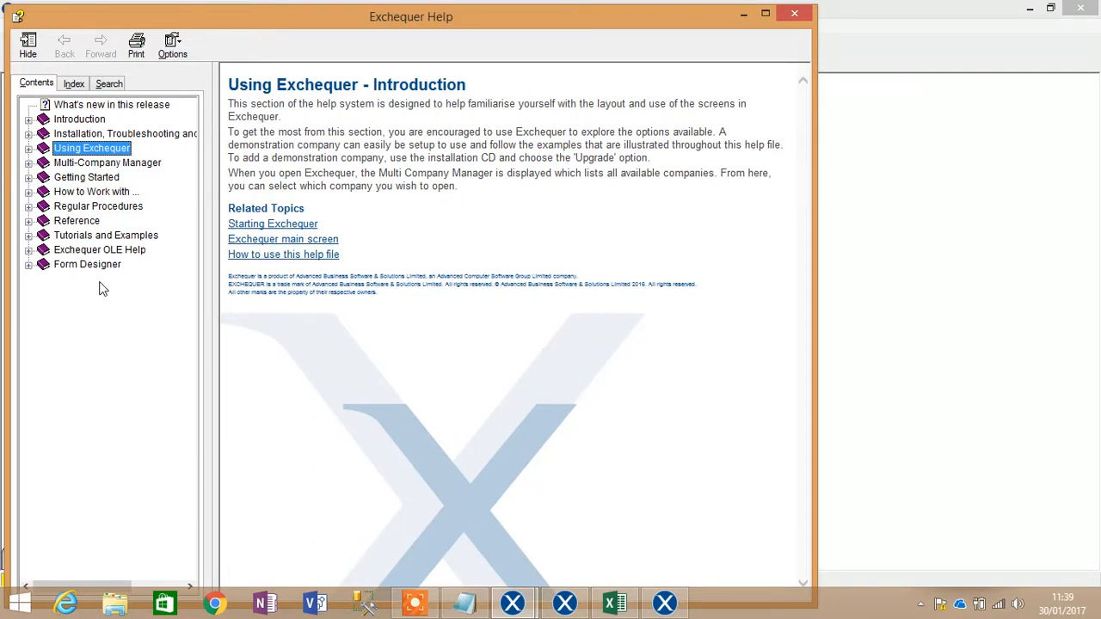
click(29, 250)
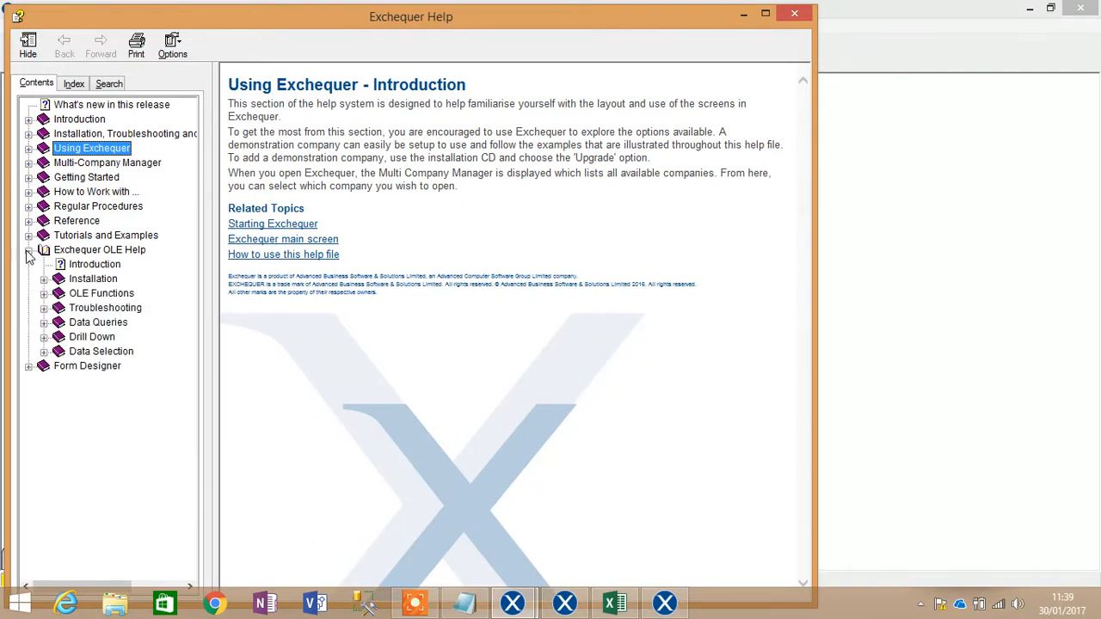
click(43, 294)
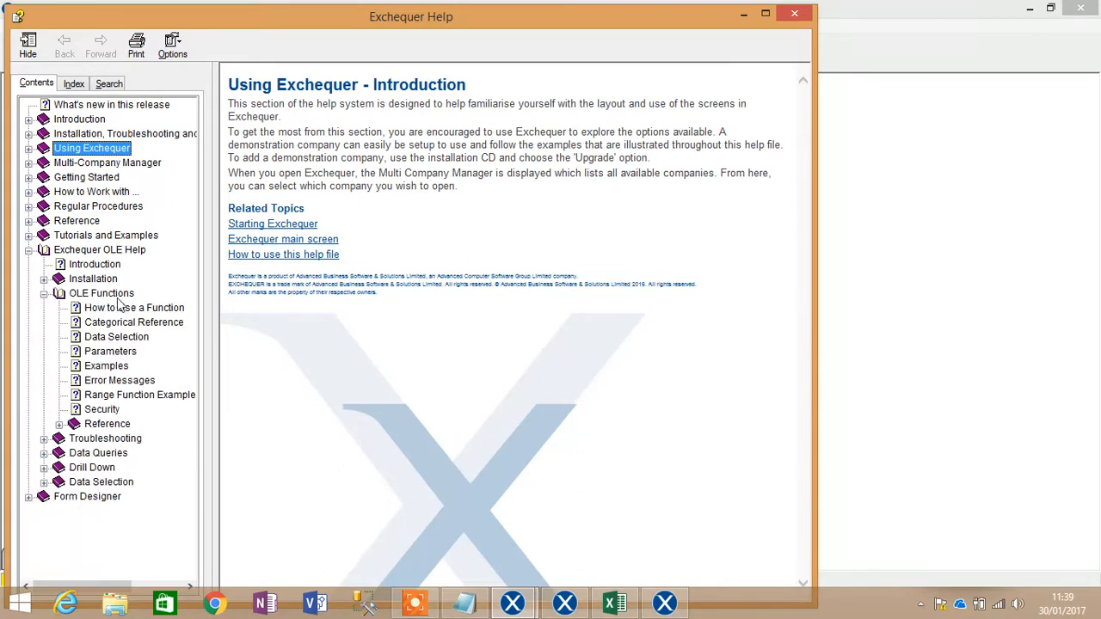
click(123, 325)
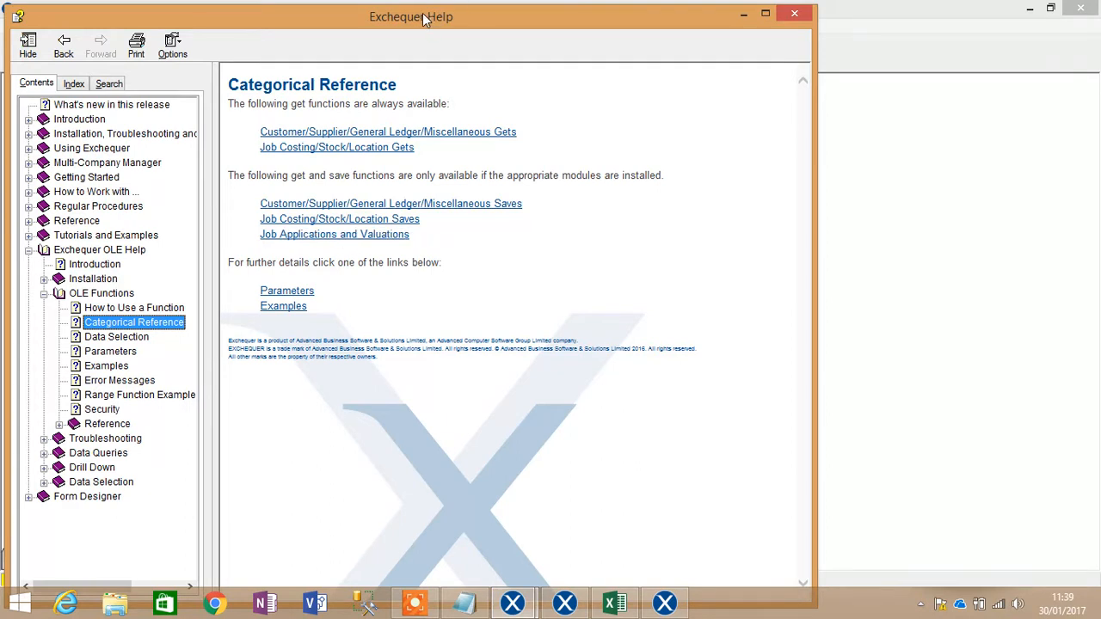
Open the Customer Gets list in a maximised window and show the EntCustAddress topic.
click(363, 134)
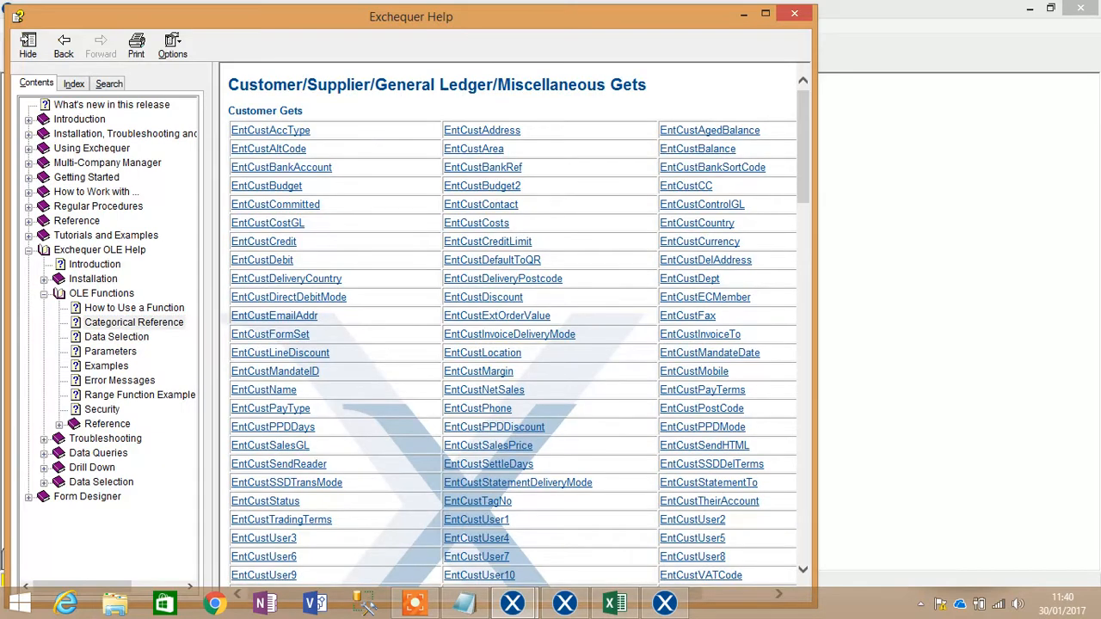
click(765, 14)
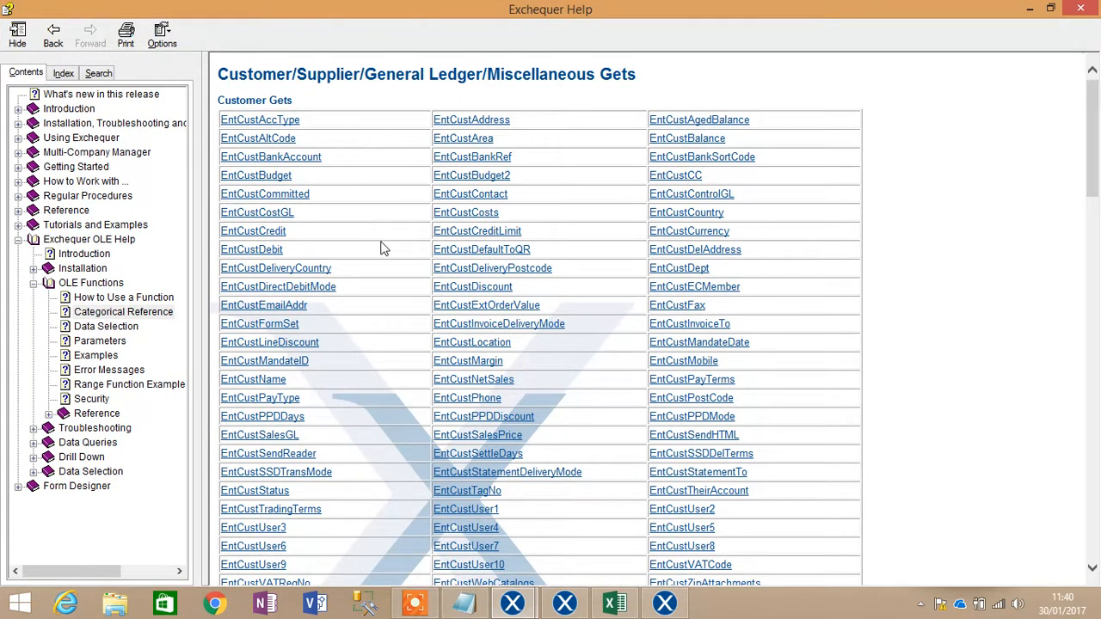
scroll(343, 249, down, 2)
scroll(670, 215, up, 1)
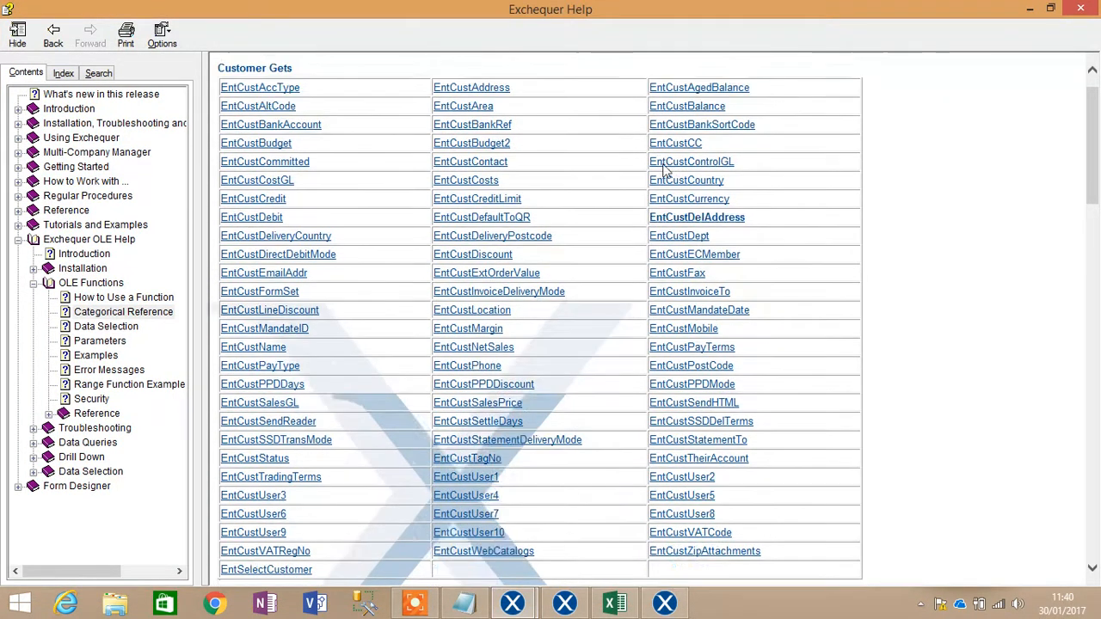
scroll(664, 171, up, 1)
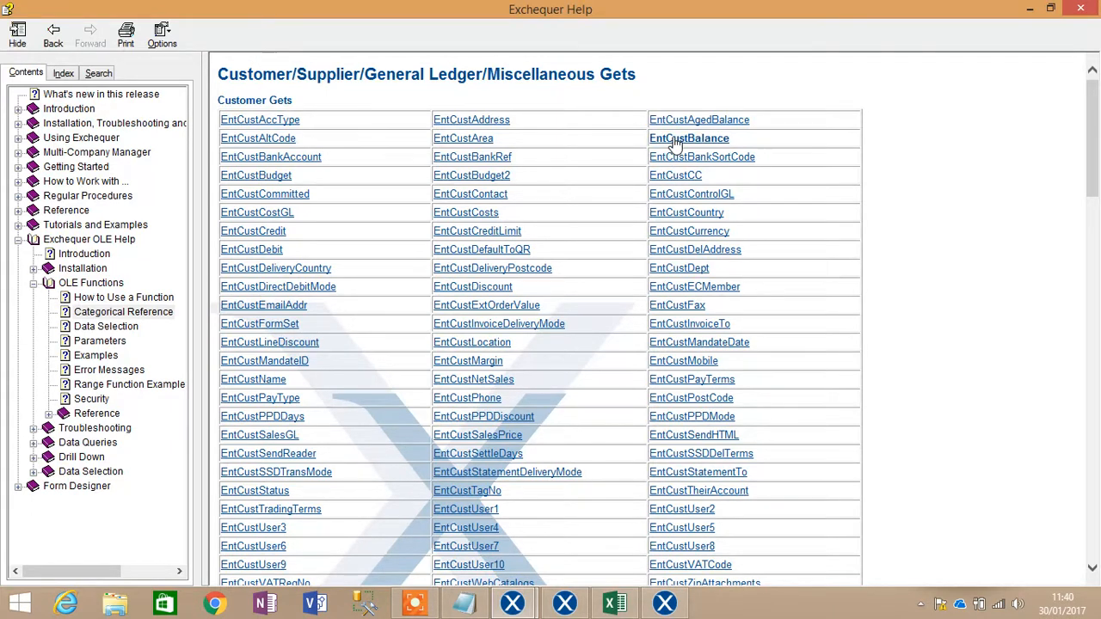
click(473, 122)
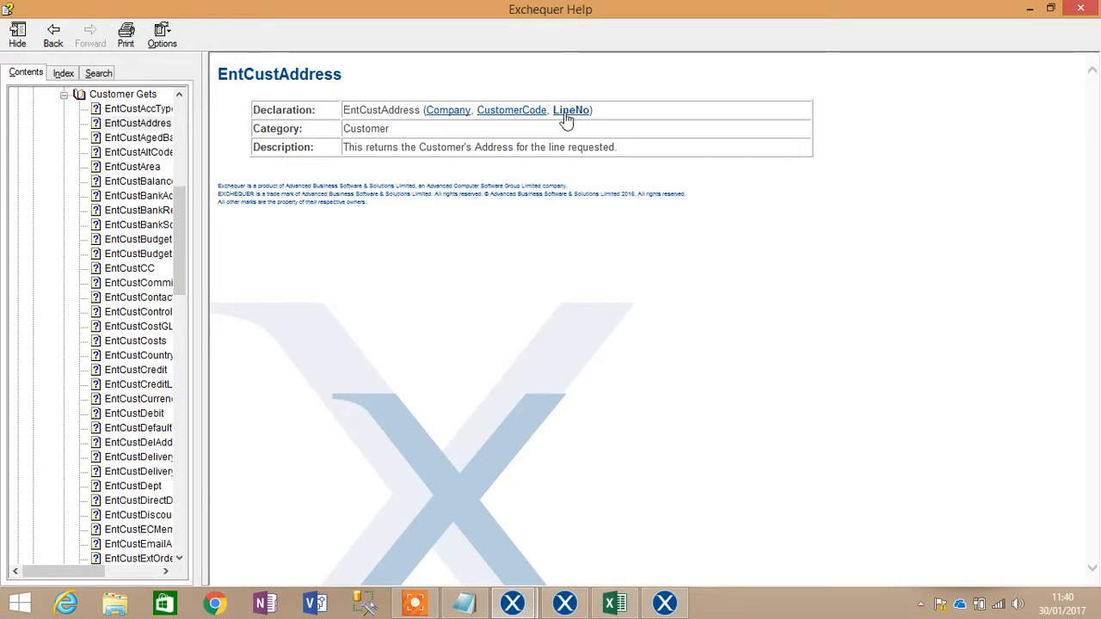
Read the Company, CustomerCode and LineNo parameter descriptions for EntCustAddress, then return to the Gets list.
click(454, 118)
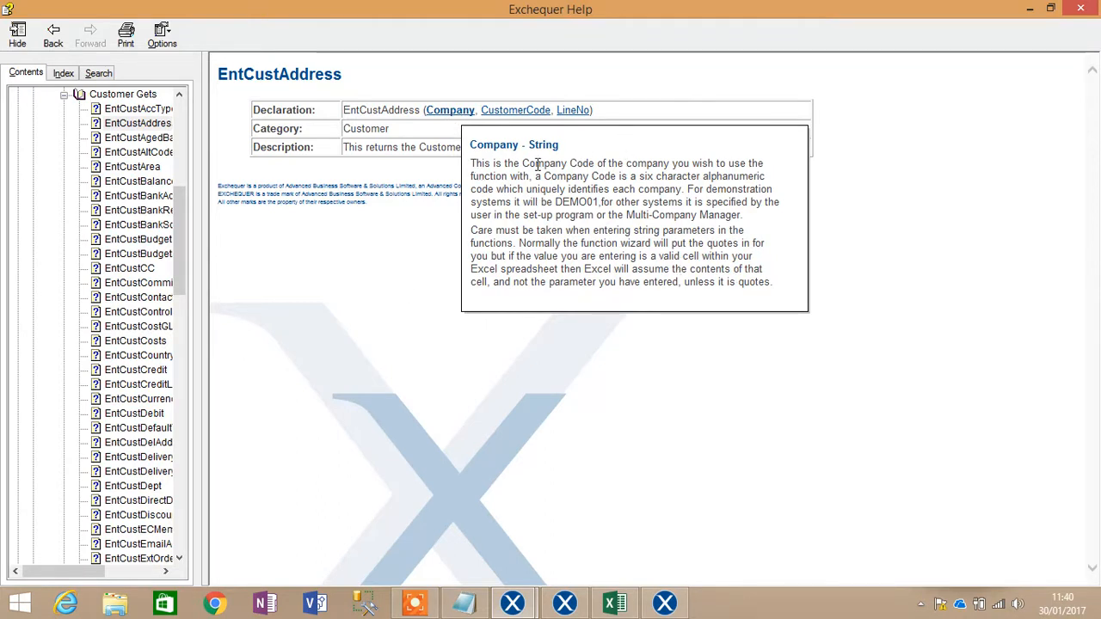
click(516, 113)
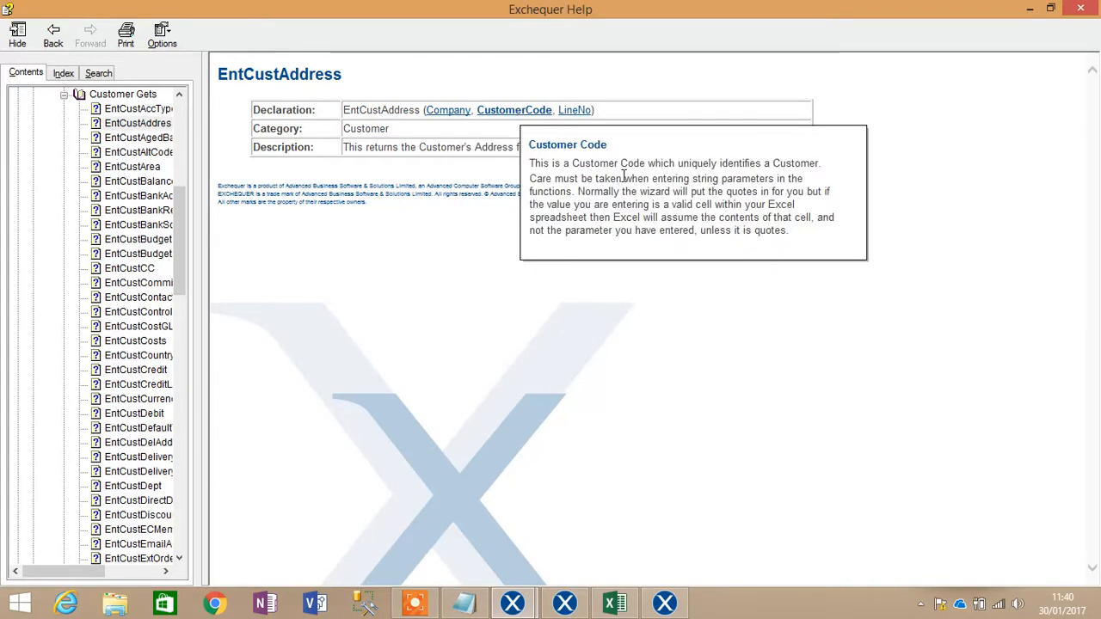
click(574, 112)
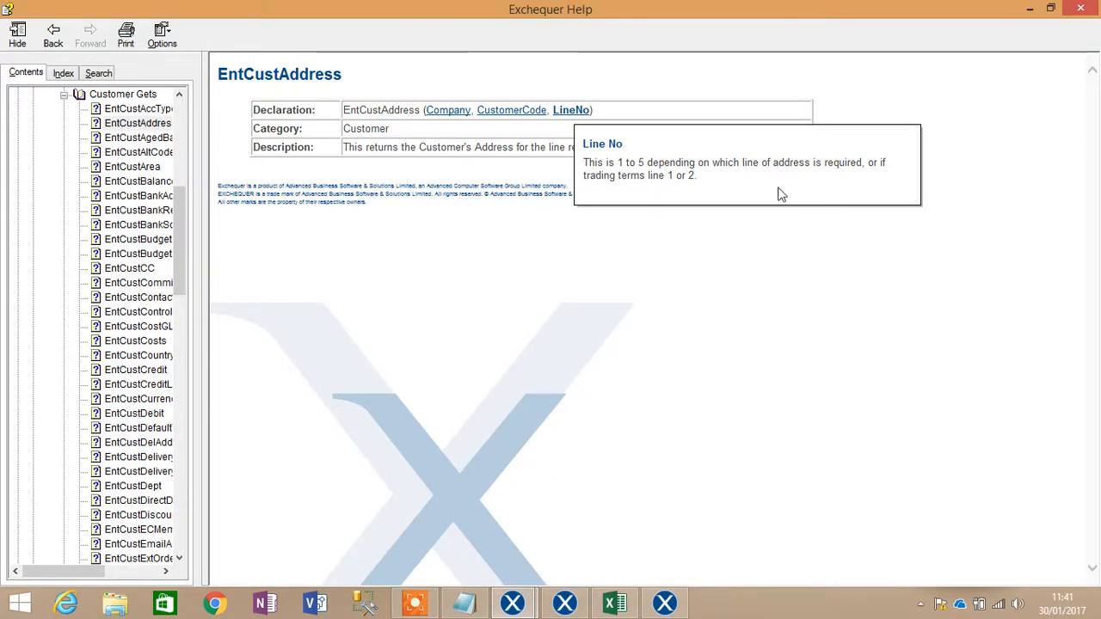
click(731, 193)
click(52, 32)
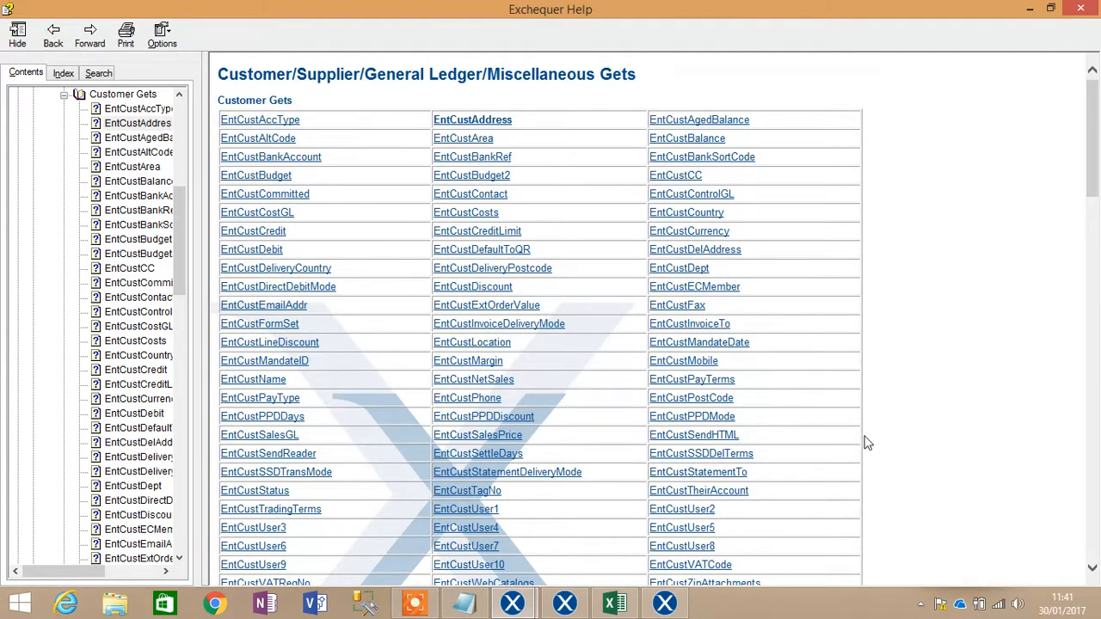
Scroll through the Gets tables down to Supplier Gets, then close Exchequer Help.
scroll(864, 443, down, 3)
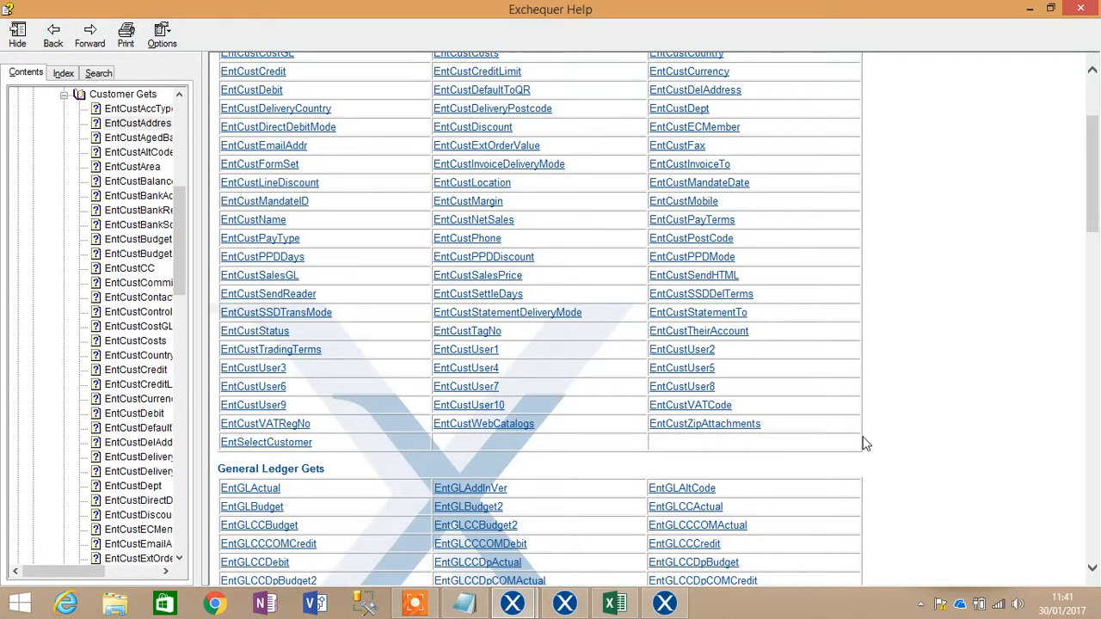
scroll(864, 442, up, 2)
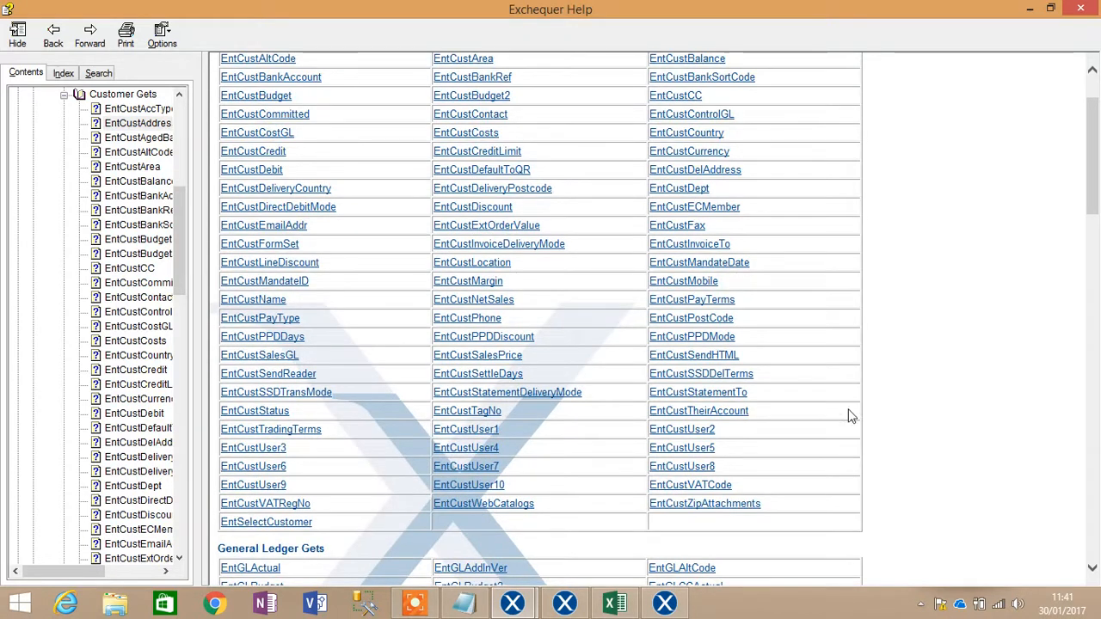
scroll(707, 293, up, 2)
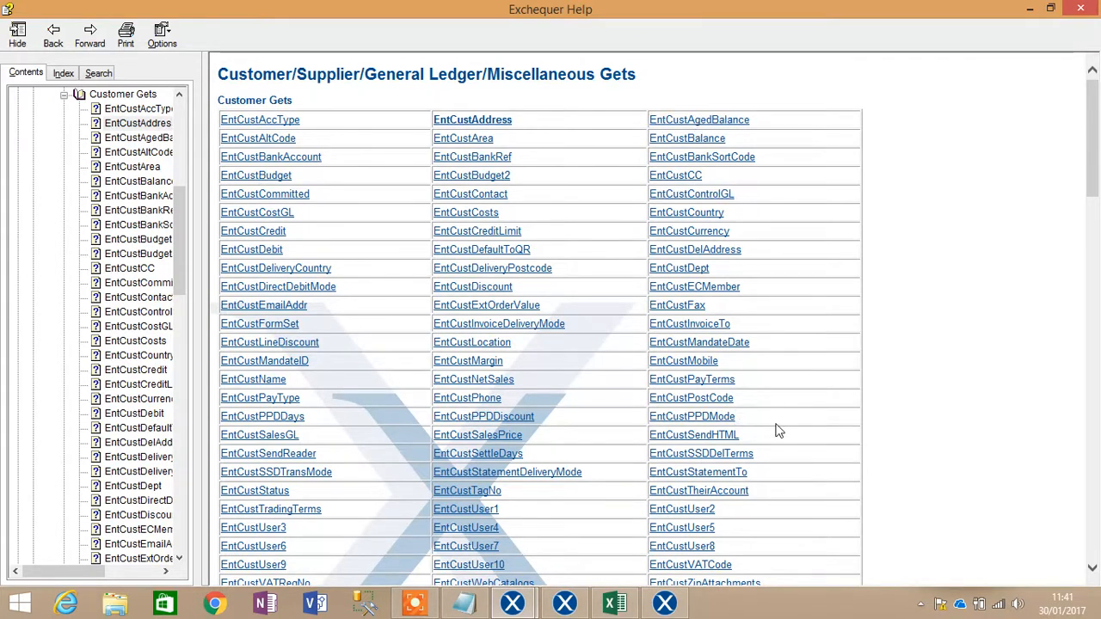
scroll(941, 480, down, 4)
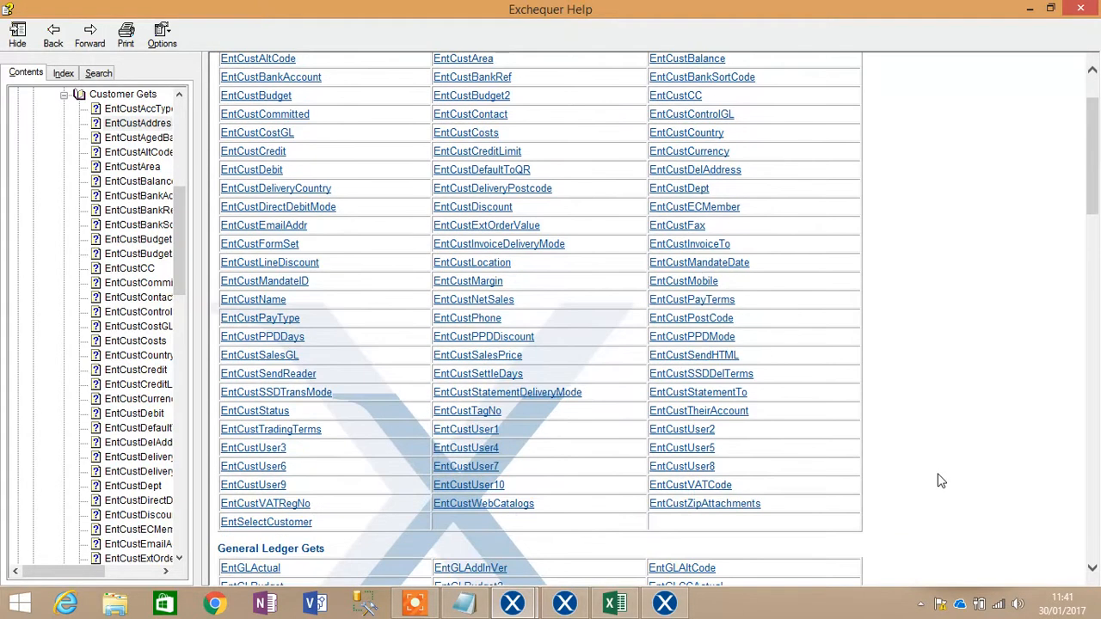
scroll(941, 481, down, 10)
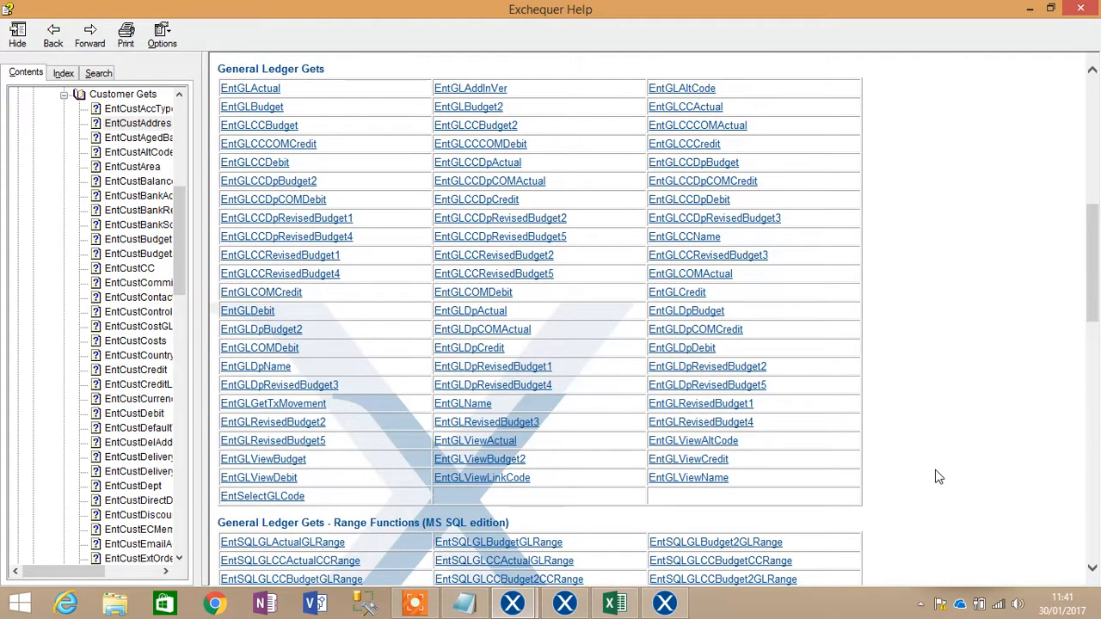
scroll(938, 477, down, 14)
scroll(938, 477, down, 6)
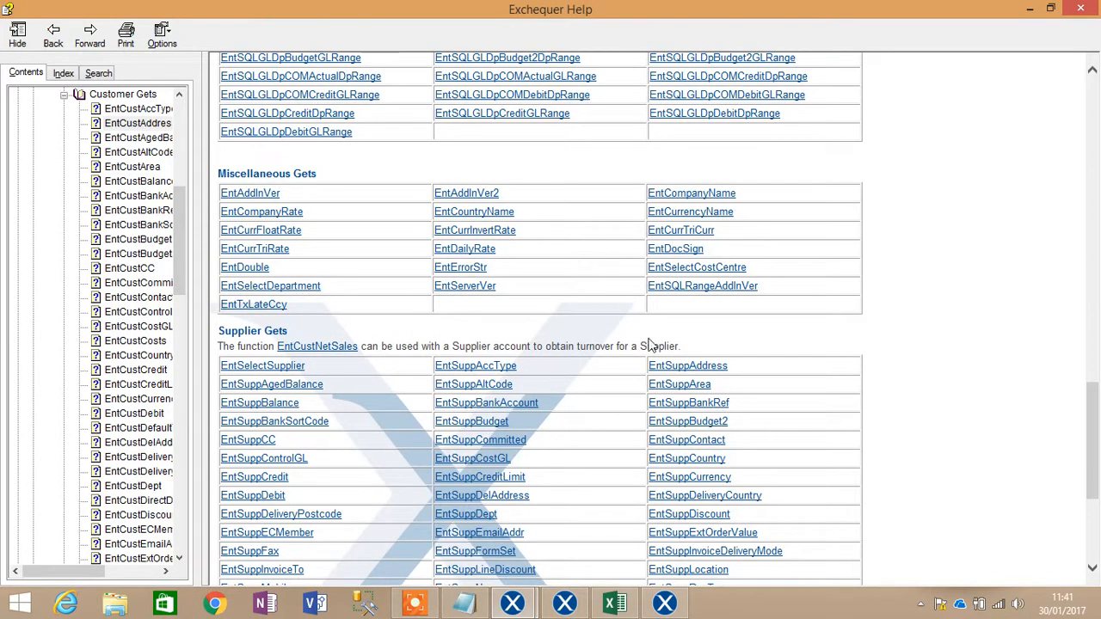
scroll(422, 409, down, 7)
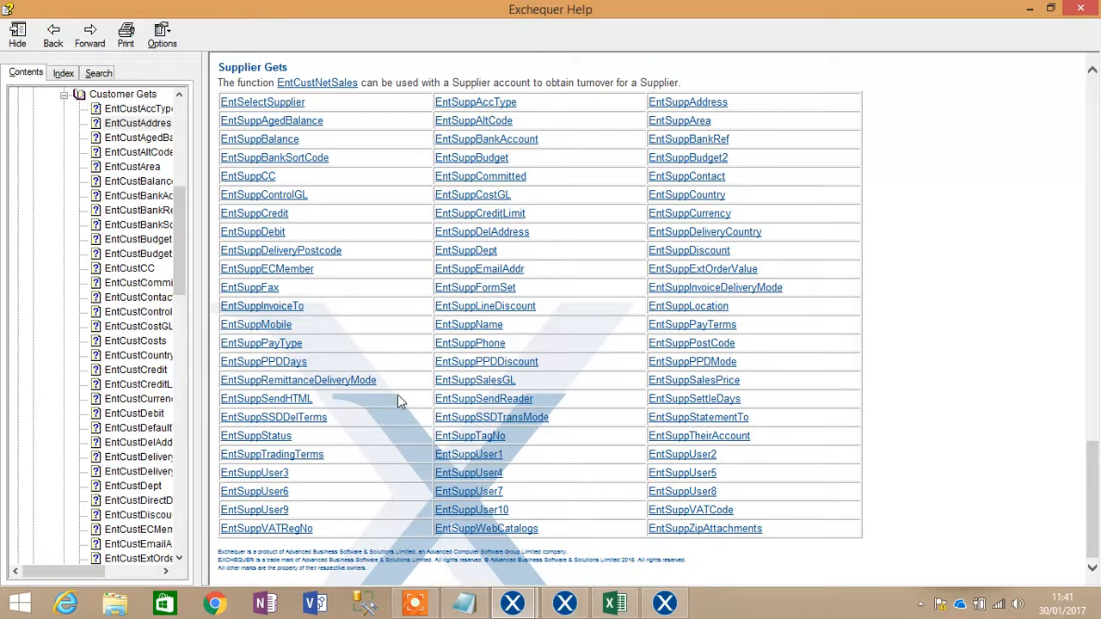
click(1080, 8)
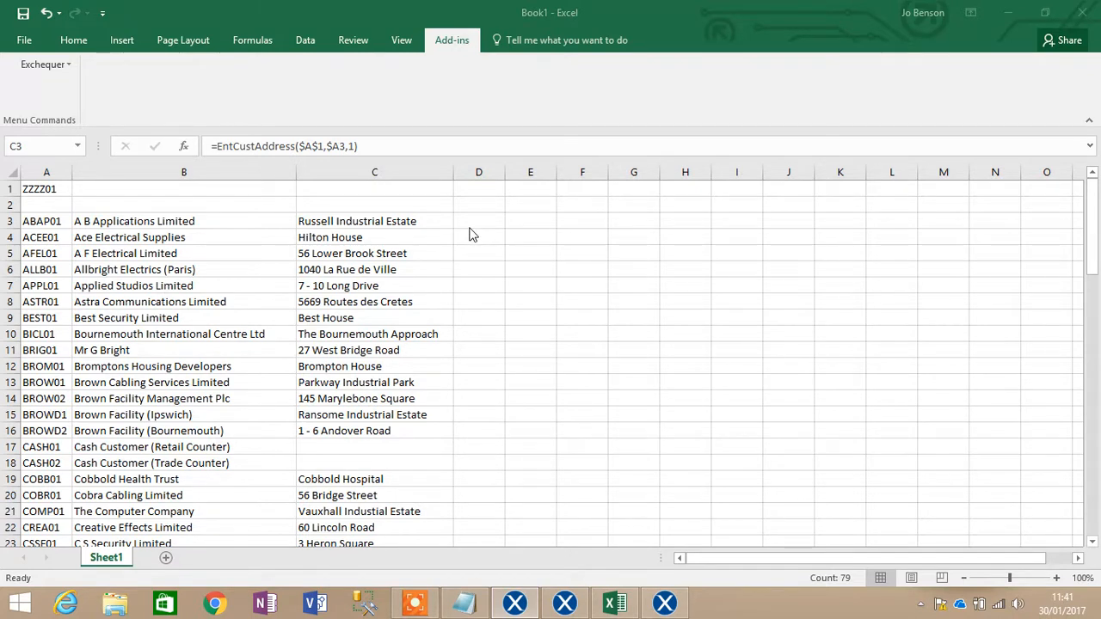
Select the address lines in column C and widen column D.
key(ctrl+shift+Down)
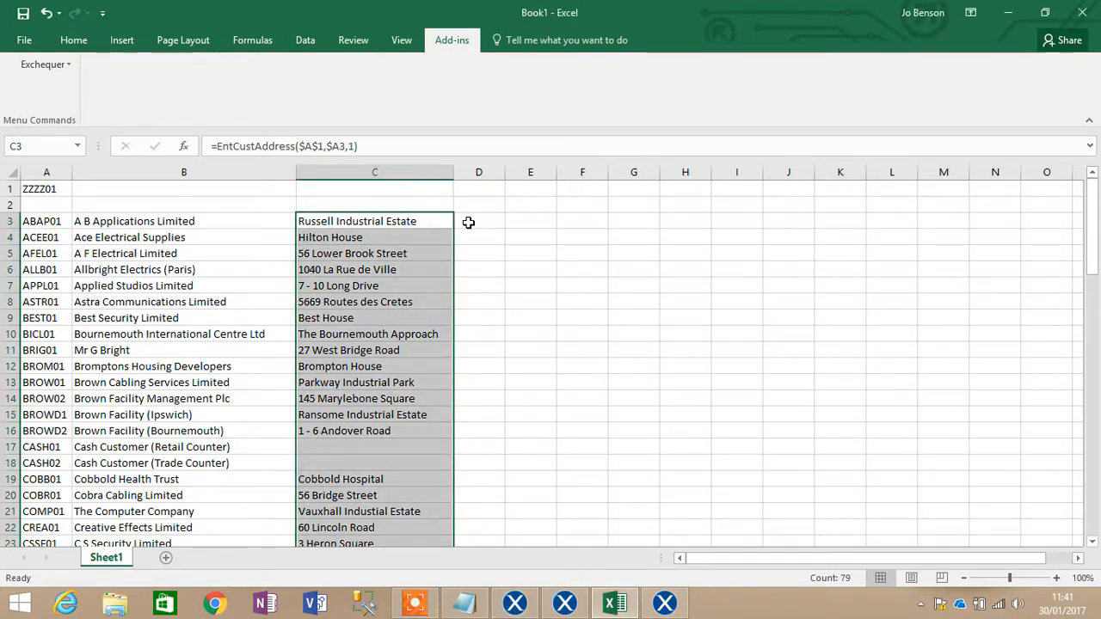
drag(504, 171, 629, 173)
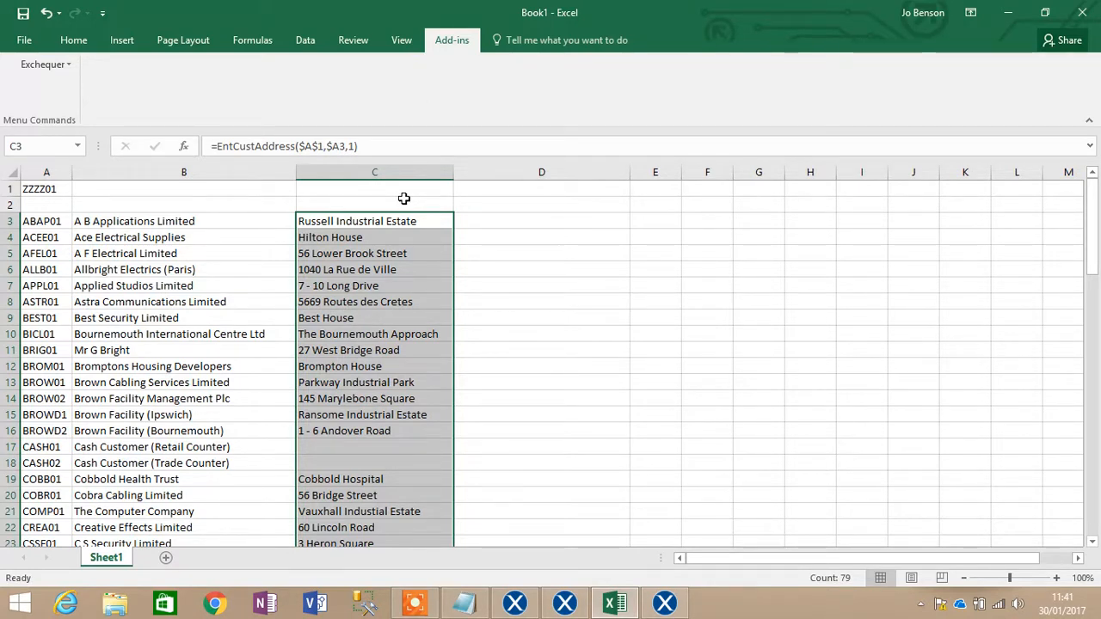
Enter 'Woodhouse Road' in D3 and '5 High Street' in D4.
click(482, 224)
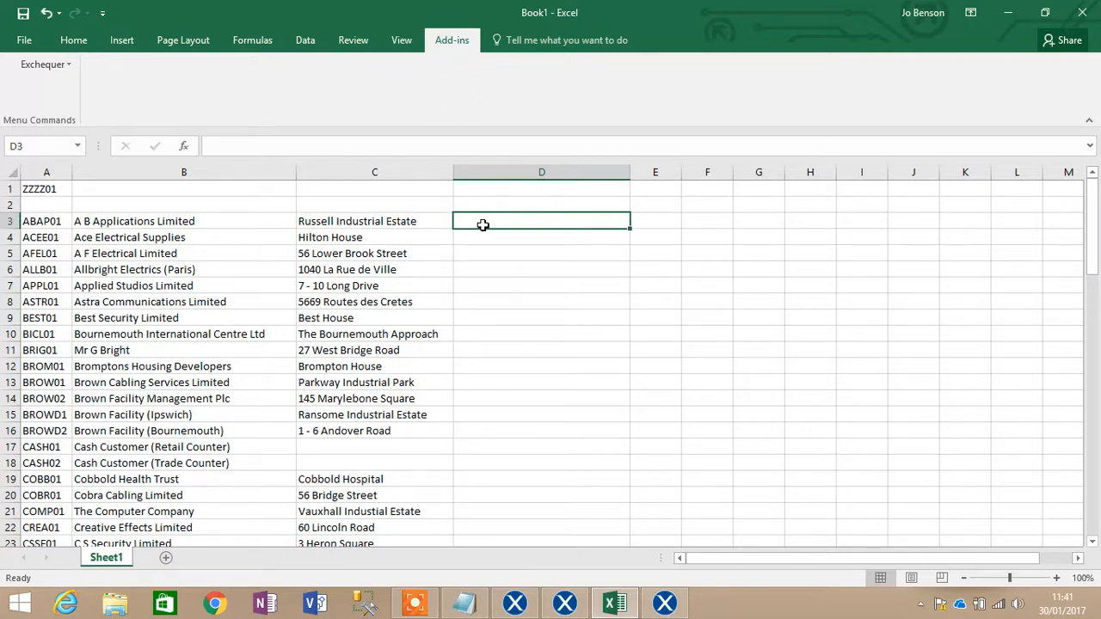
text(Woo)
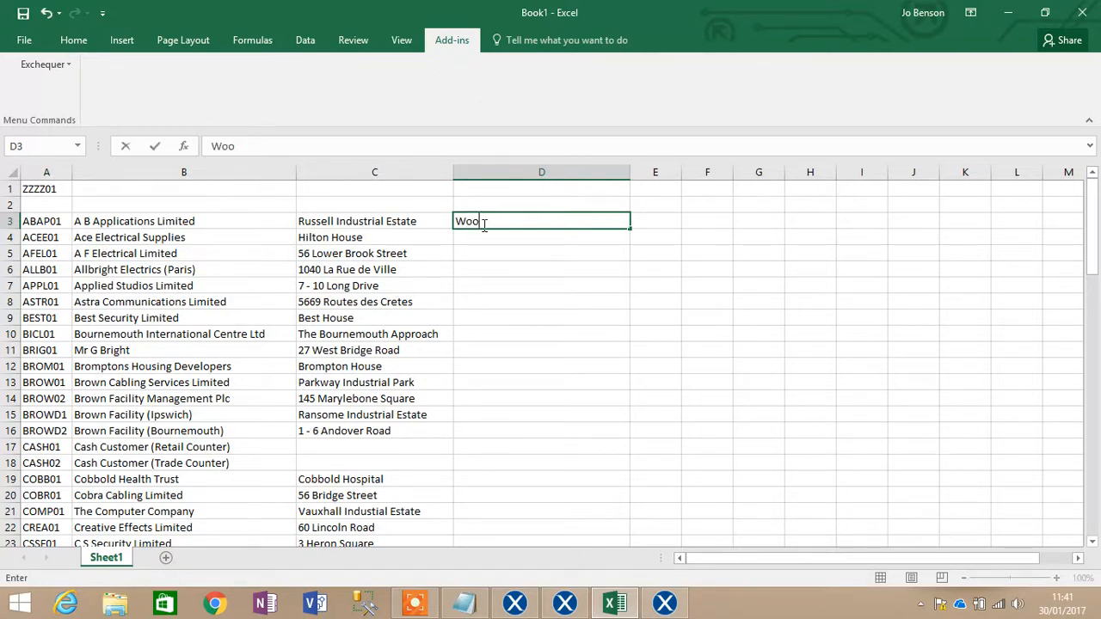
text(dhouse Road)
key(Return)
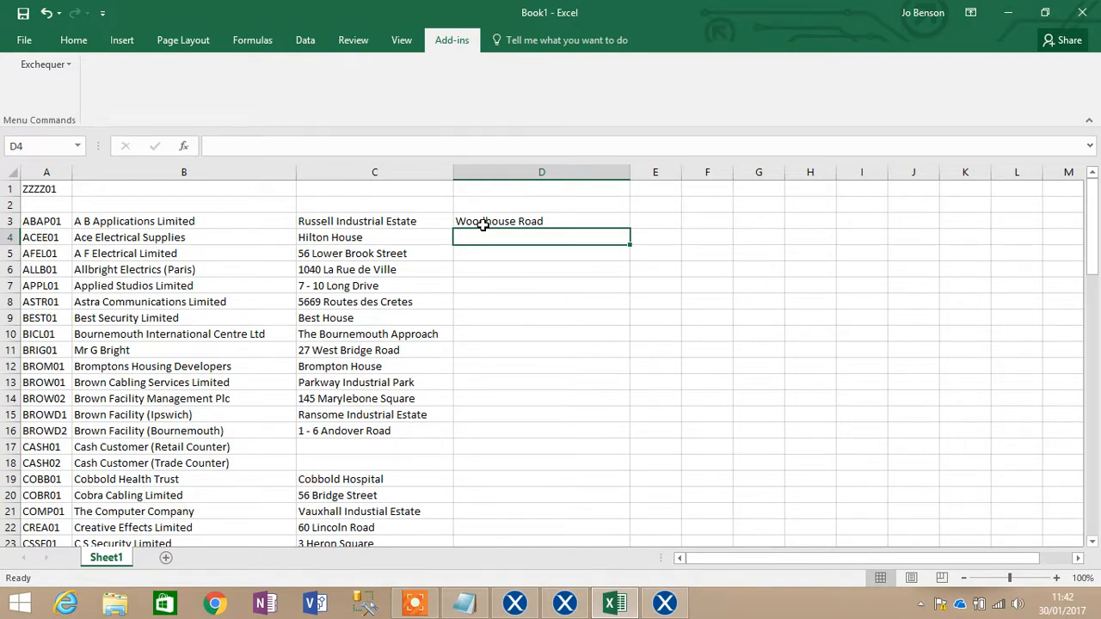
text(5 High Street)
click(639, 218)
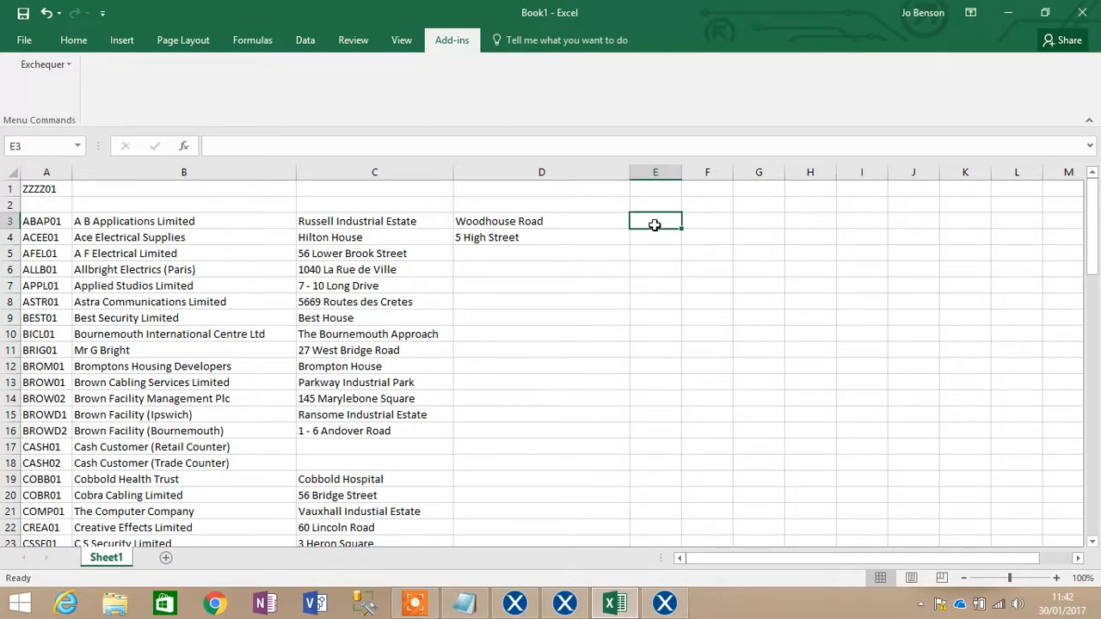
Insert the EntCustSaveAddress function into E3 from the User Defined function list.
click(183, 146)
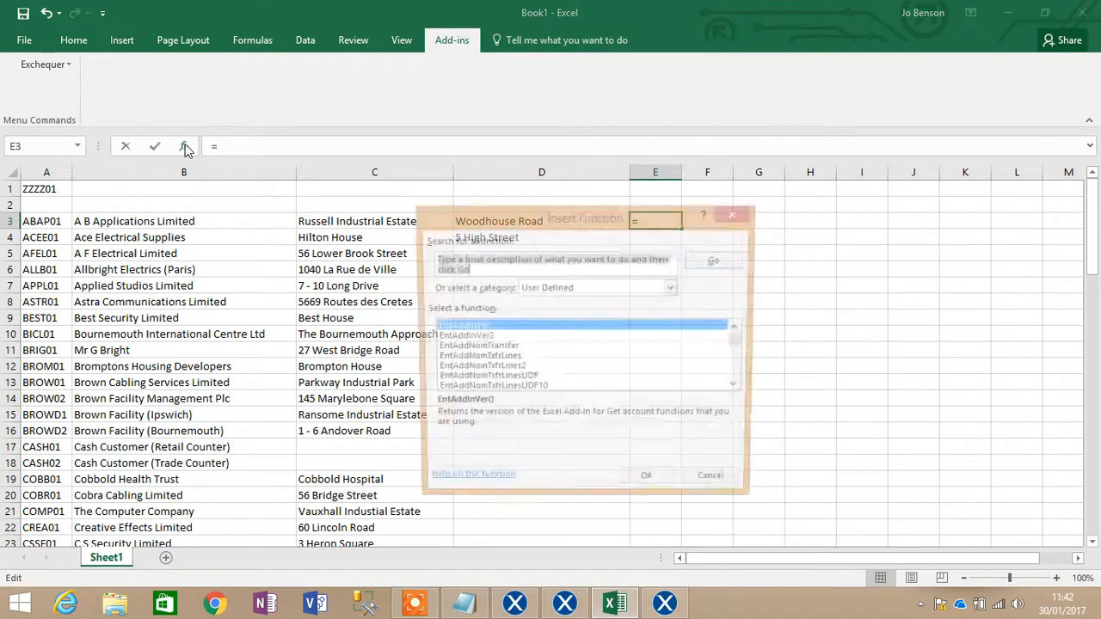
drag(541, 216, 725, 218)
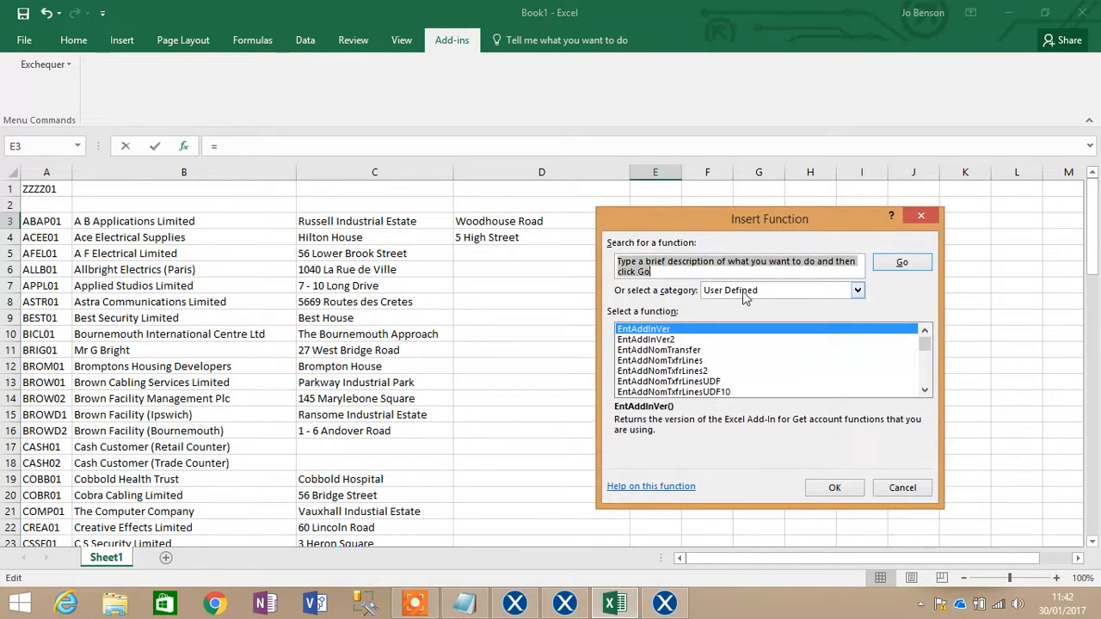
click(651, 361)
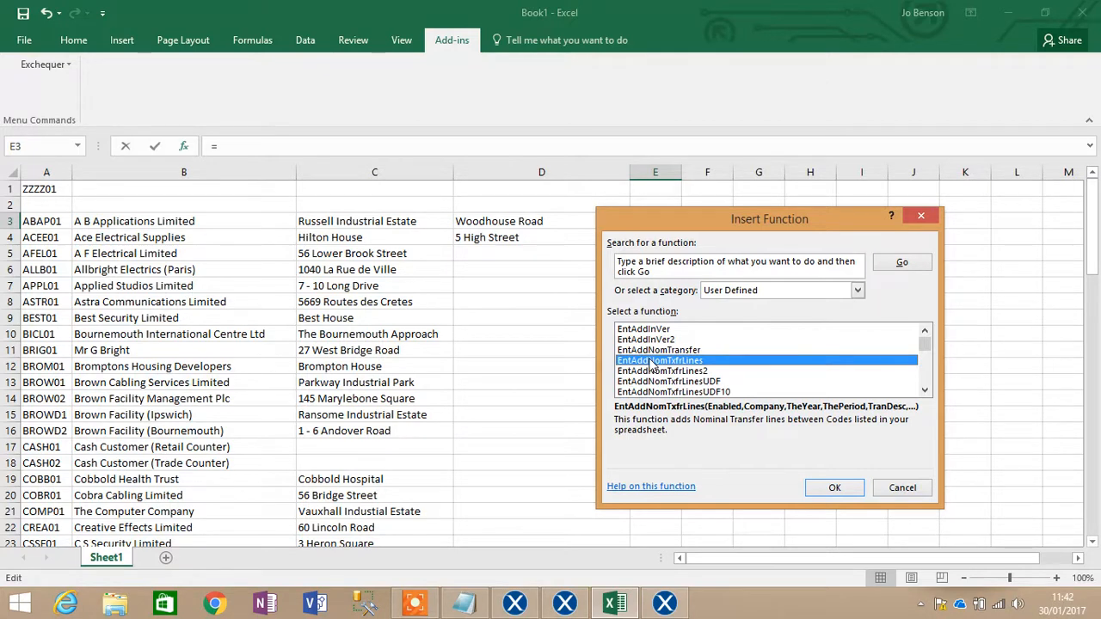
key(Down)
key(Down)
key(Down)
key(Down)
key(Down)
key(Down)
key(Down)
key(Down)
key(Down)
key(Down)
key(Down)
key(Down)
key(Down)
key(Down)
key(Down)
key(Down)
key(Down)
key(Down)
key(Down)
key(Down)
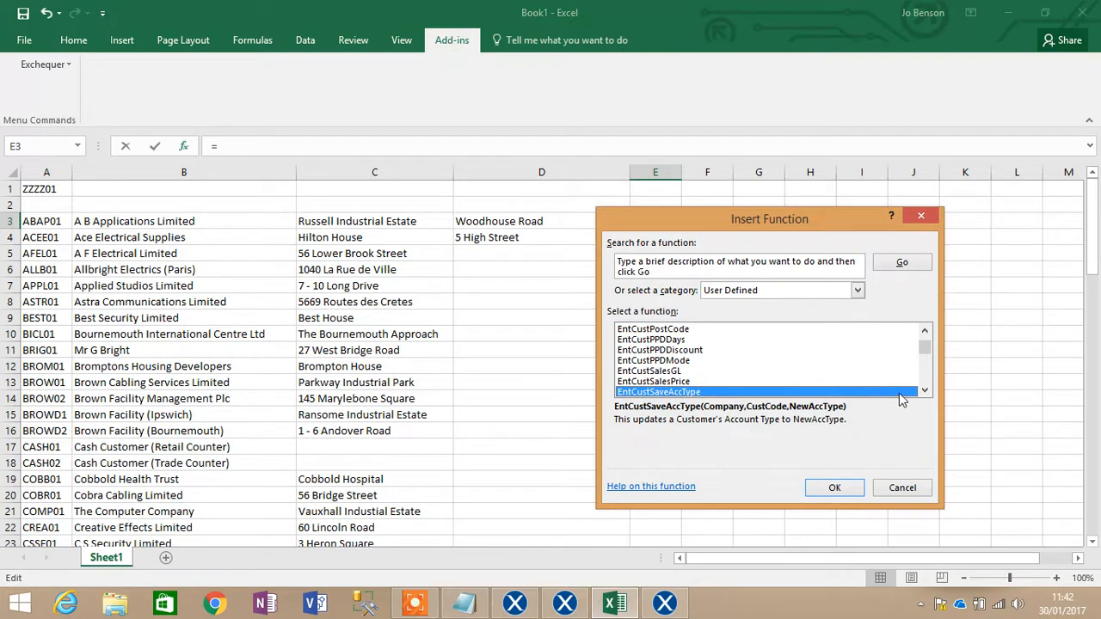
click(924, 390)
click(924, 390)
click(925, 390)
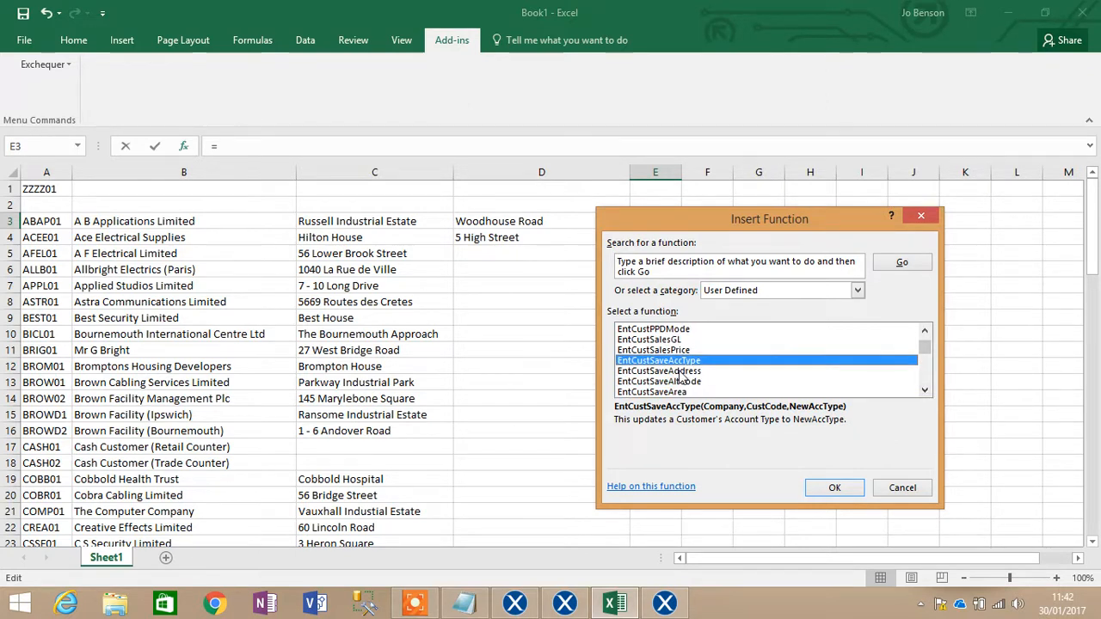
double_click(682, 372)
drag(635, 245, 632, 296)
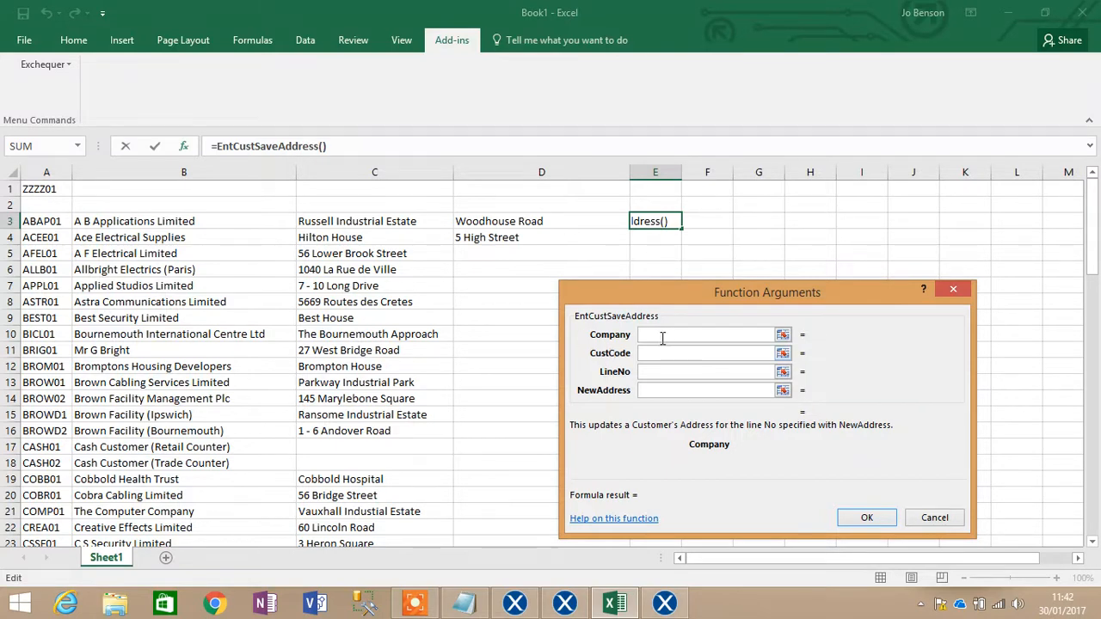
Fill in the EntCustSaveAddress arguments as $A$1, $A3, 1 and $D3, then confirm it.
click(51, 189)
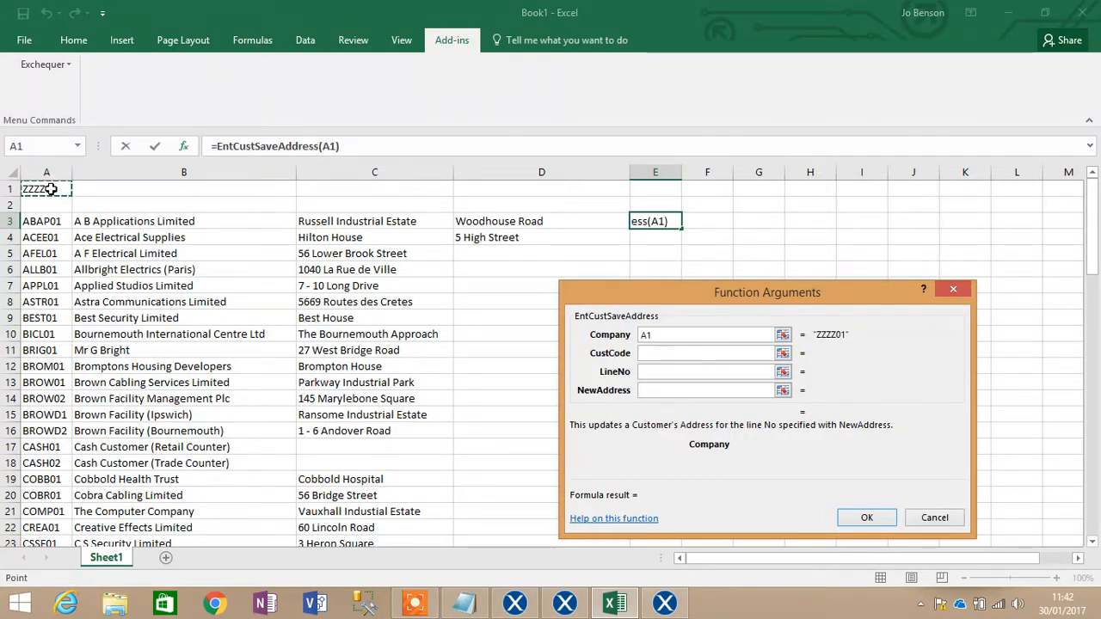
key(F4)
key(Tab)
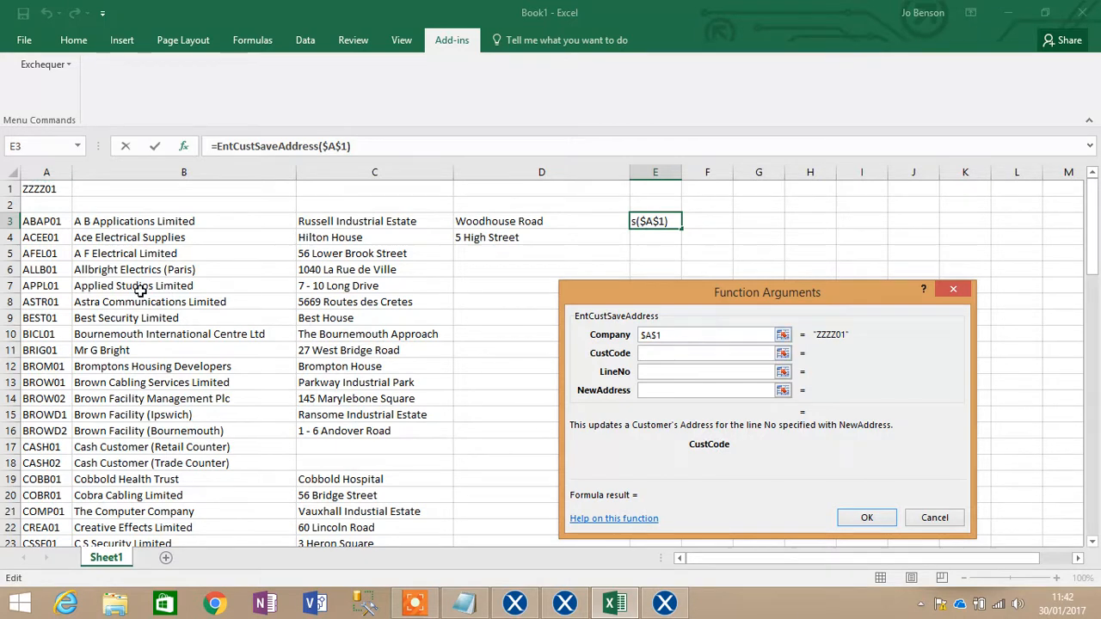
click(37, 221)
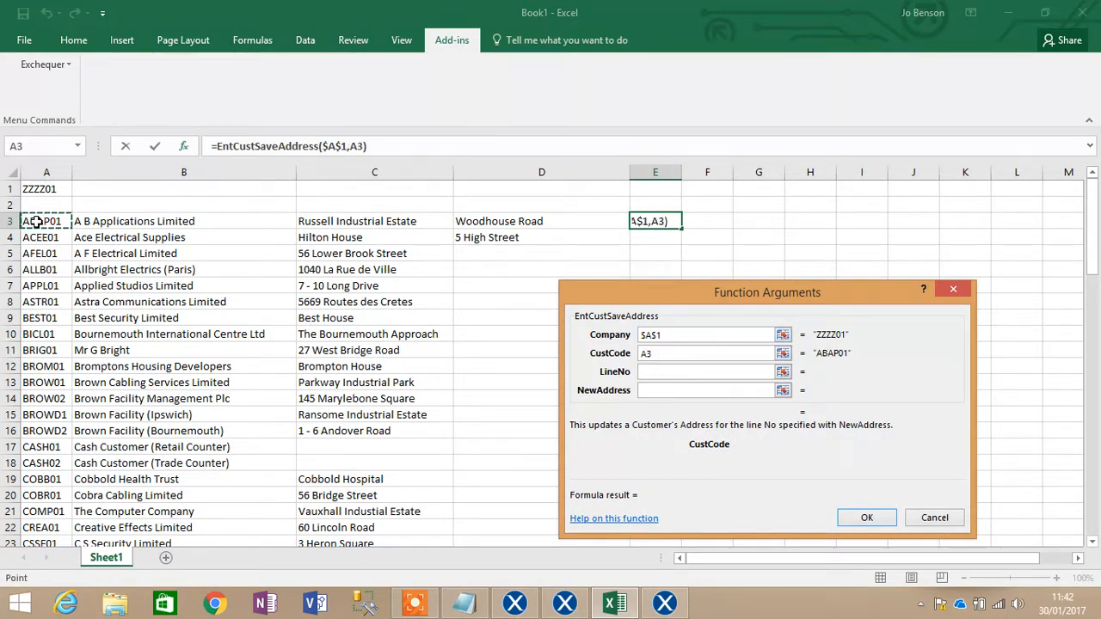
key(F4)
key(F4)
key(F4)
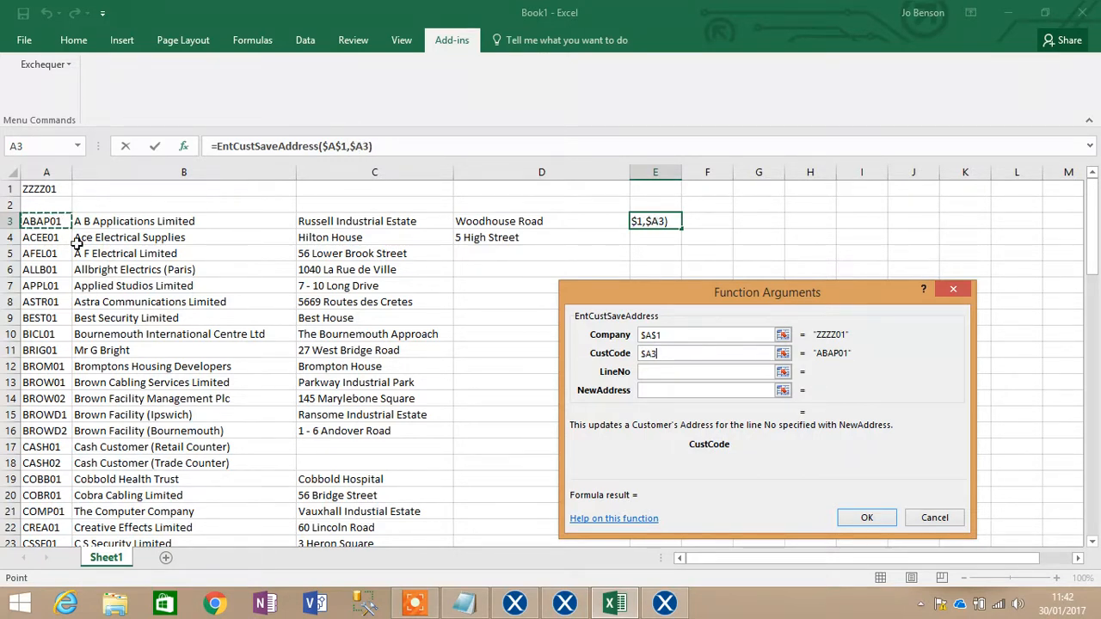
click(656, 372)
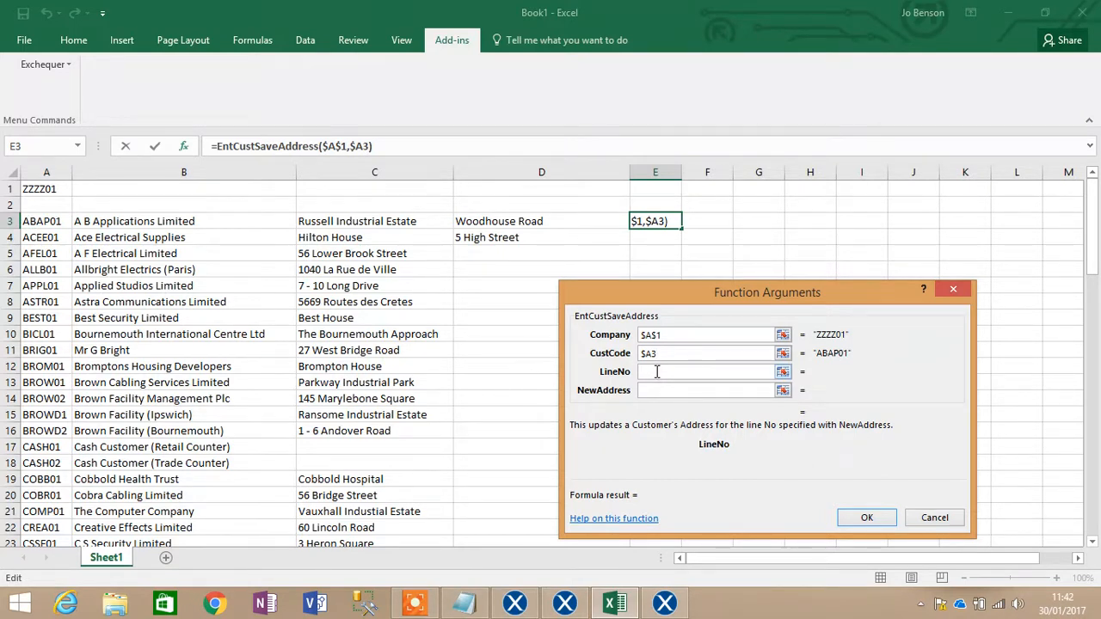
text(1)
click(648, 394)
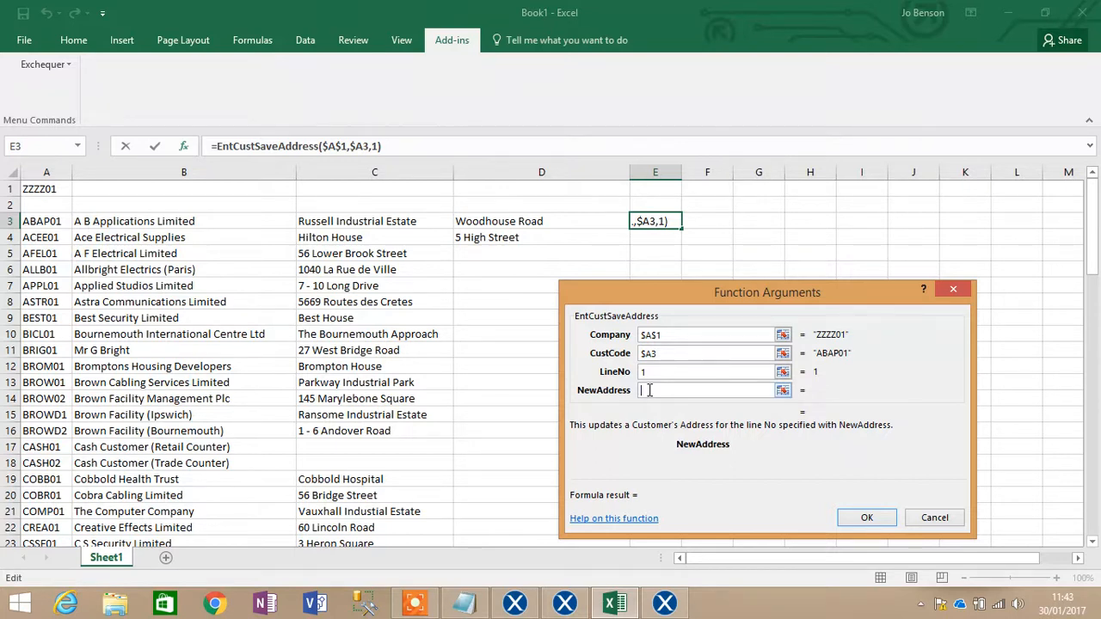
click(484, 223)
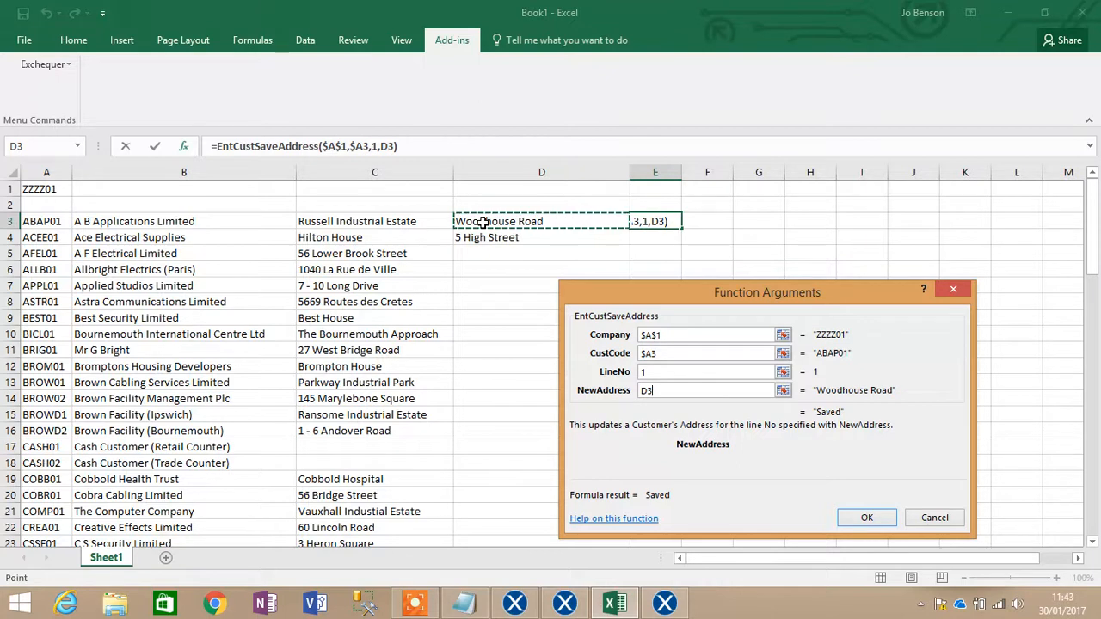
key(F4)
key(F4)
key(F4)
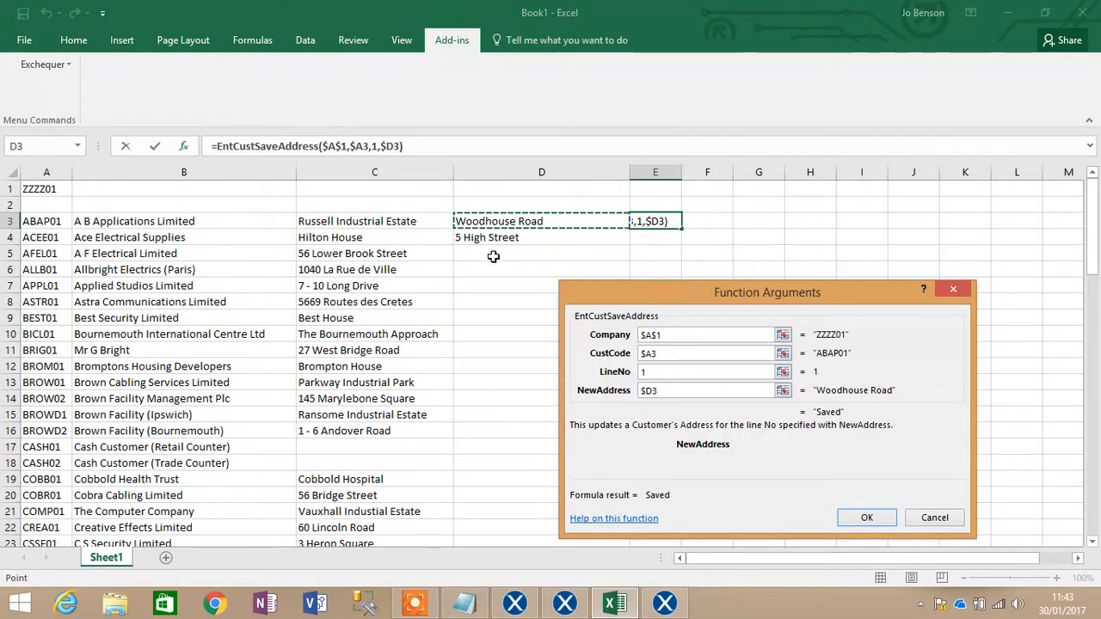
click(866, 517)
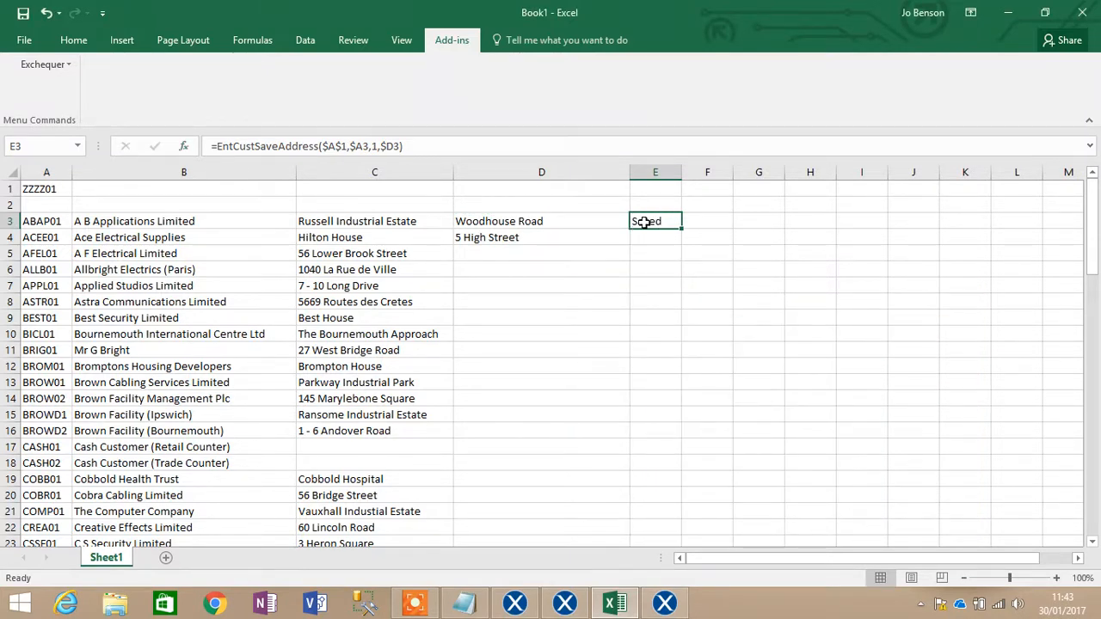
Fill the E3 save formula down to E4 so both rows return Saved, then switch to Exchequer.
drag(681, 236, 677, 245)
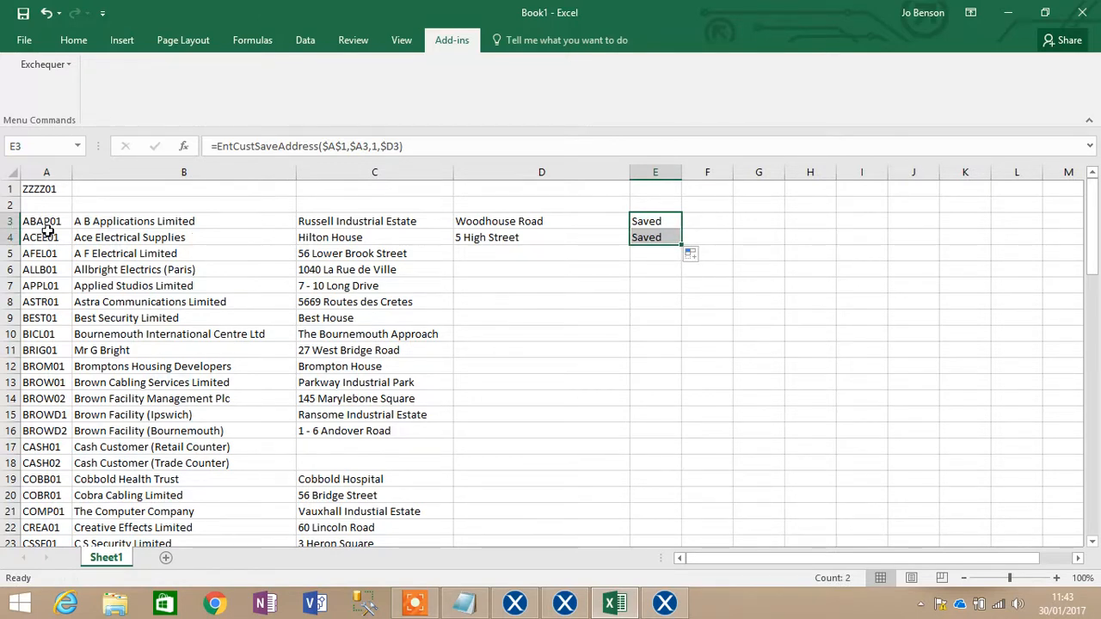
mouse_move(569, 608)
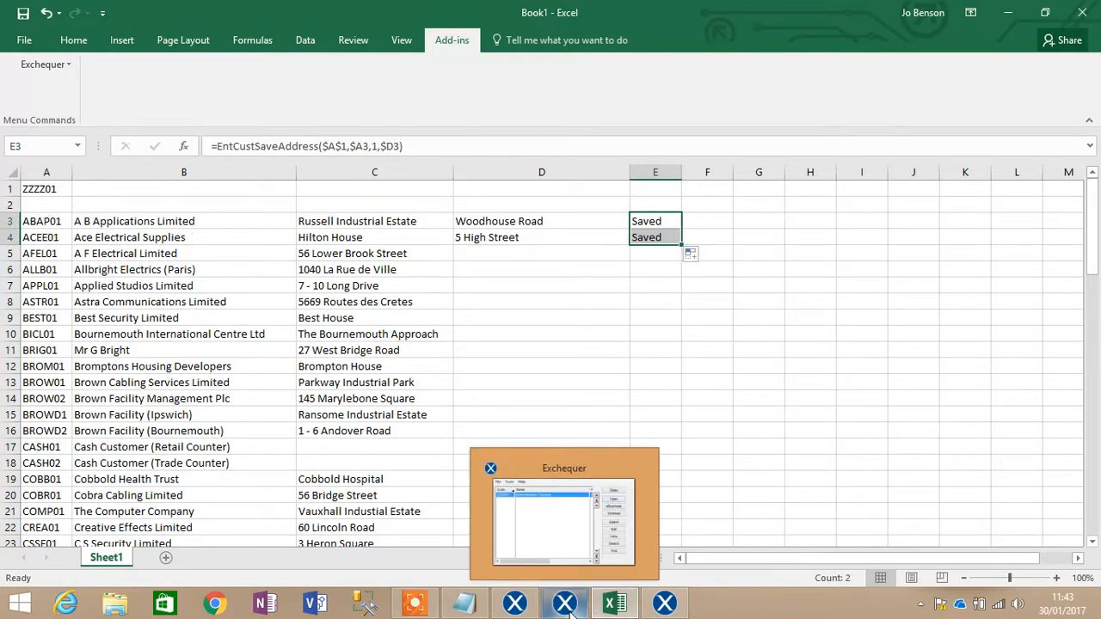
click(513, 604)
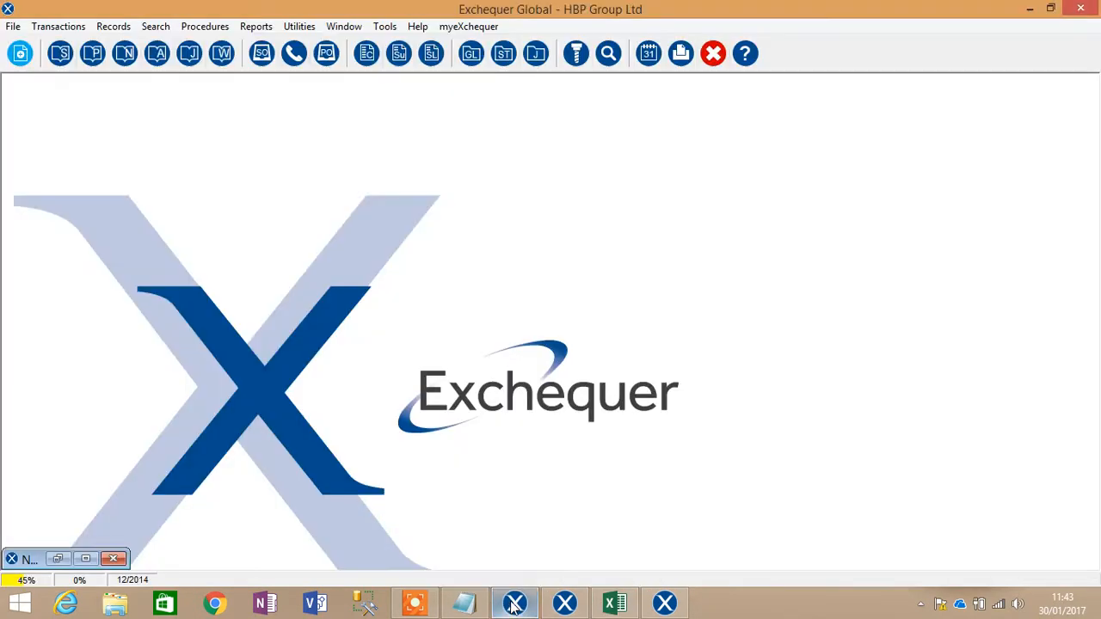
Check the ABAP01 and ACEE01 records for Woodhouse Road and 5 High Street, then return to Excel.
click(366, 55)
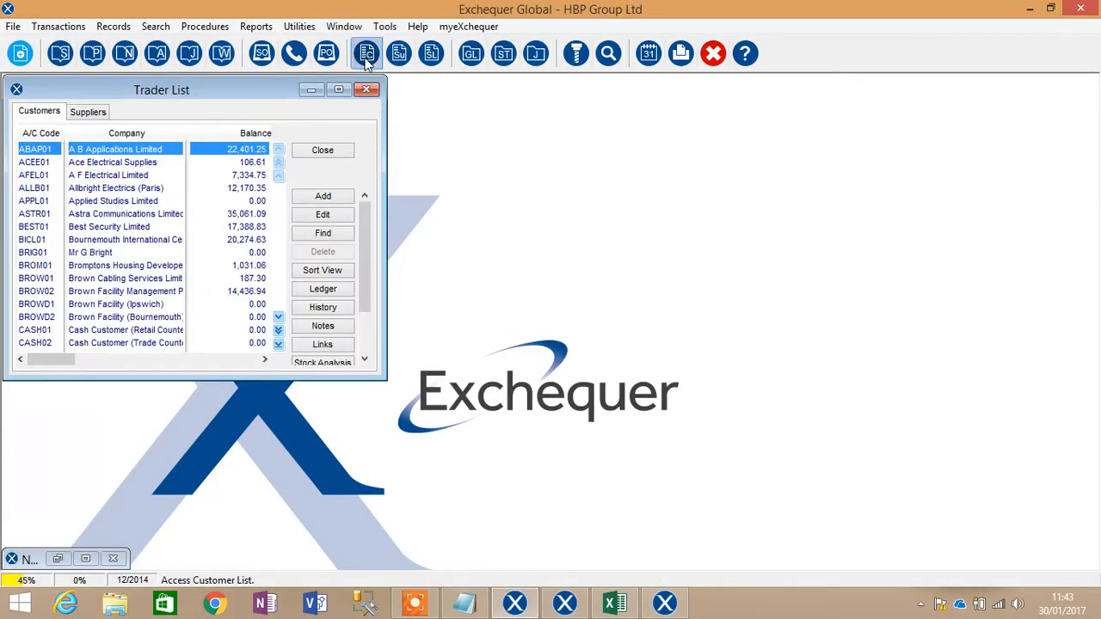
double_click(86, 150)
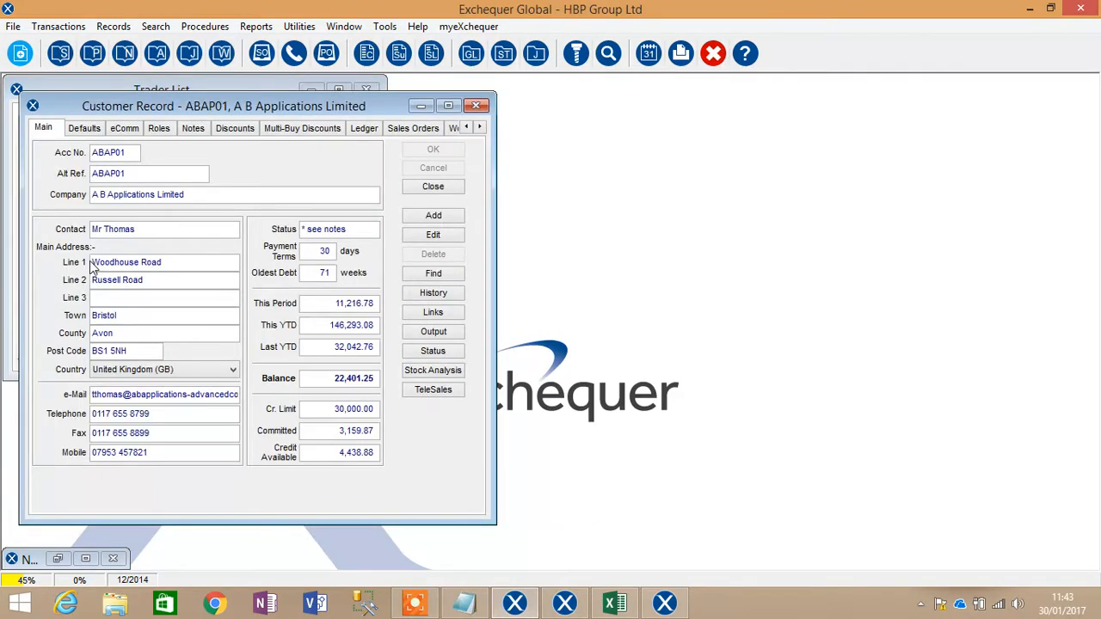
click(425, 185)
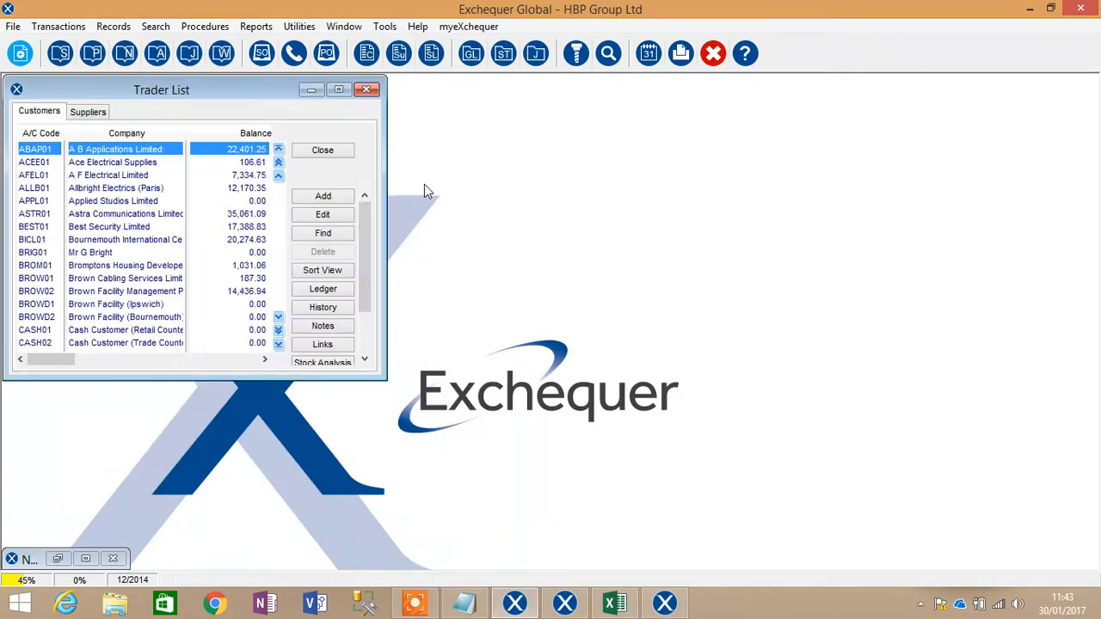
double_click(101, 163)
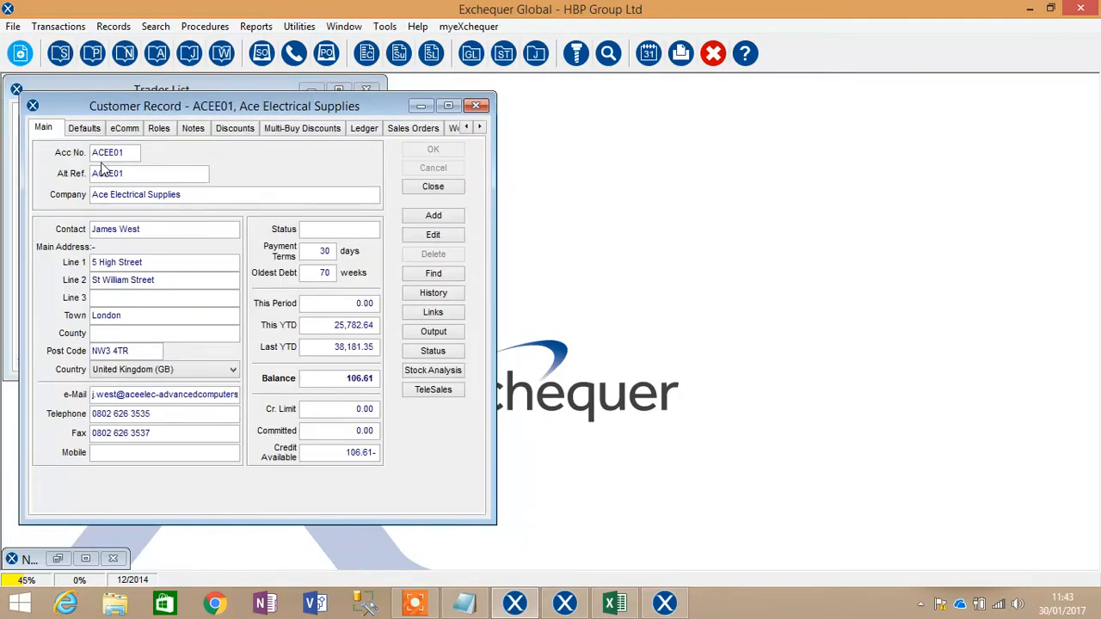
click(435, 185)
click(340, 154)
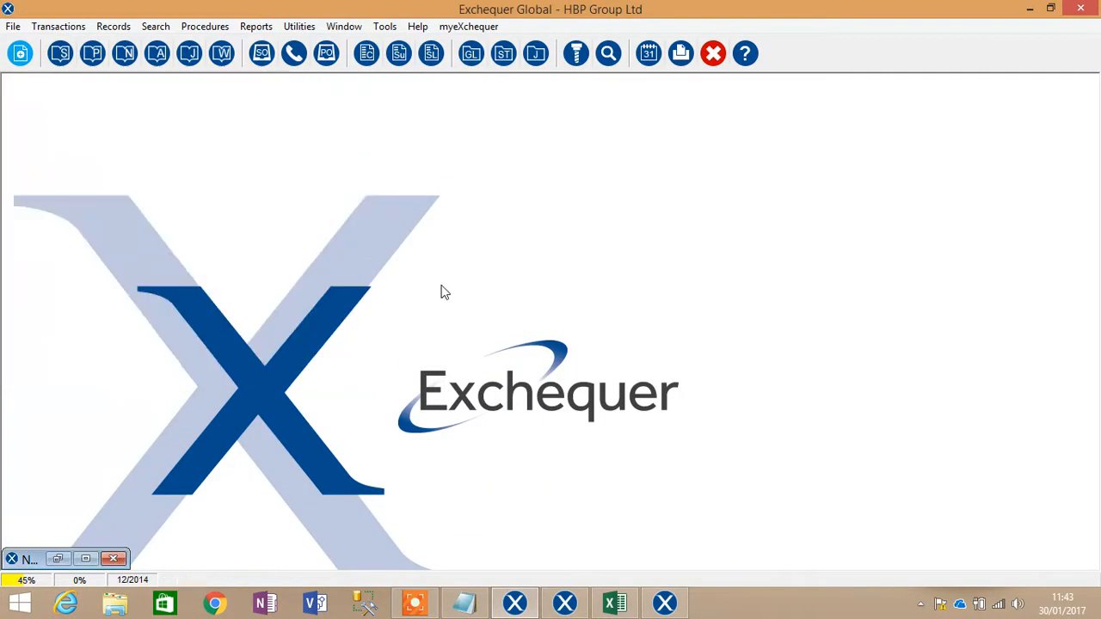
click(616, 603)
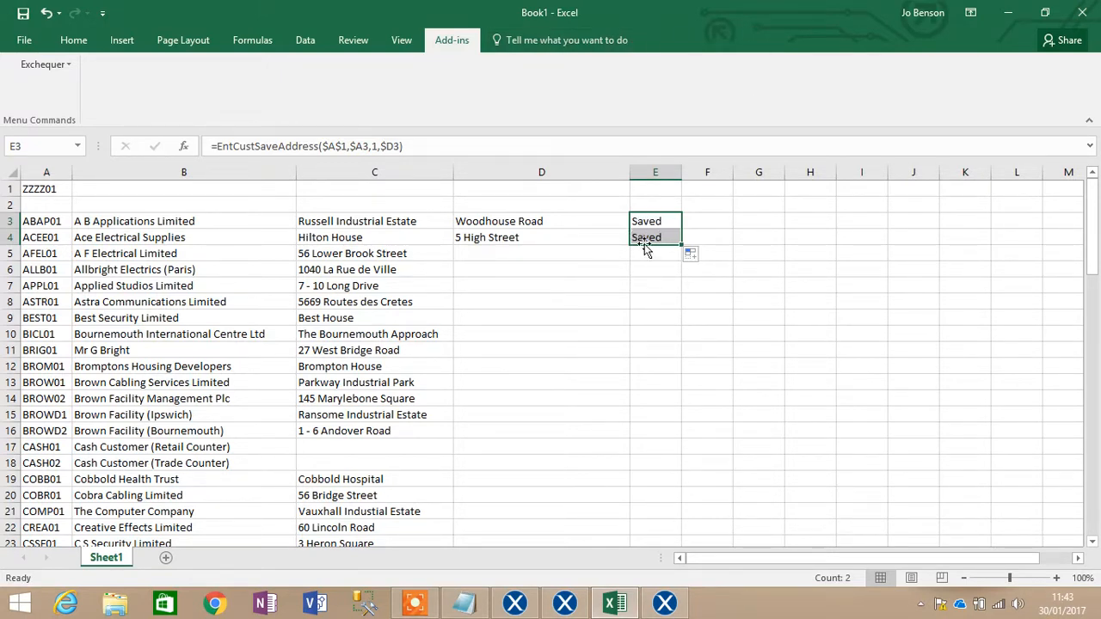
Delete column E with its two Saved formulas.
click(654, 169)
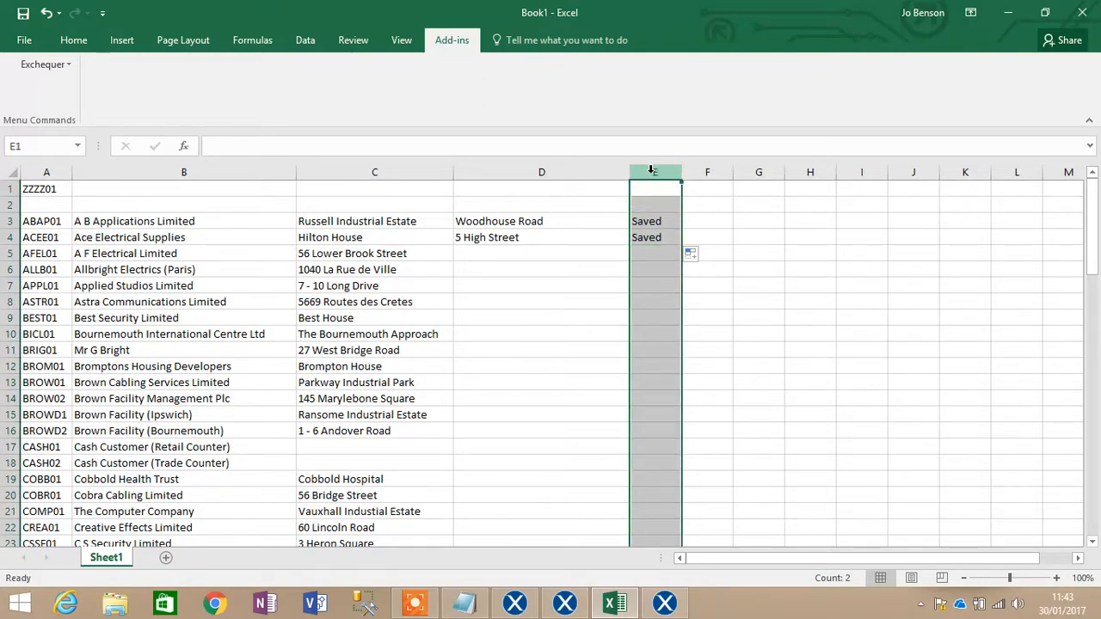
right_click(652, 170)
click(684, 305)
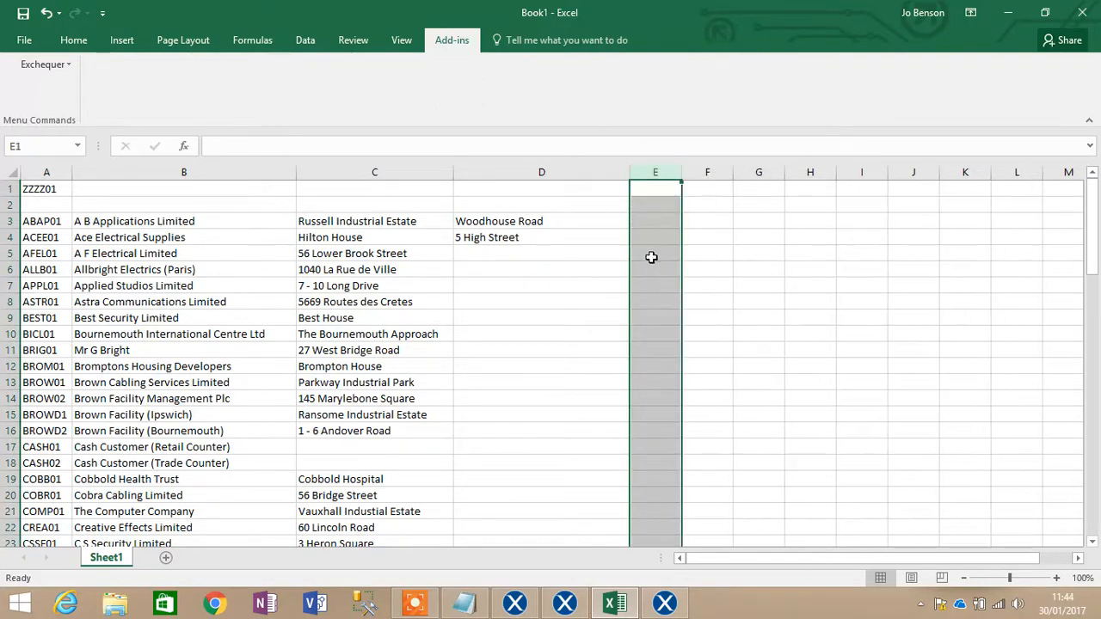
Select cell D5, just below the two new address lines.
click(575, 250)
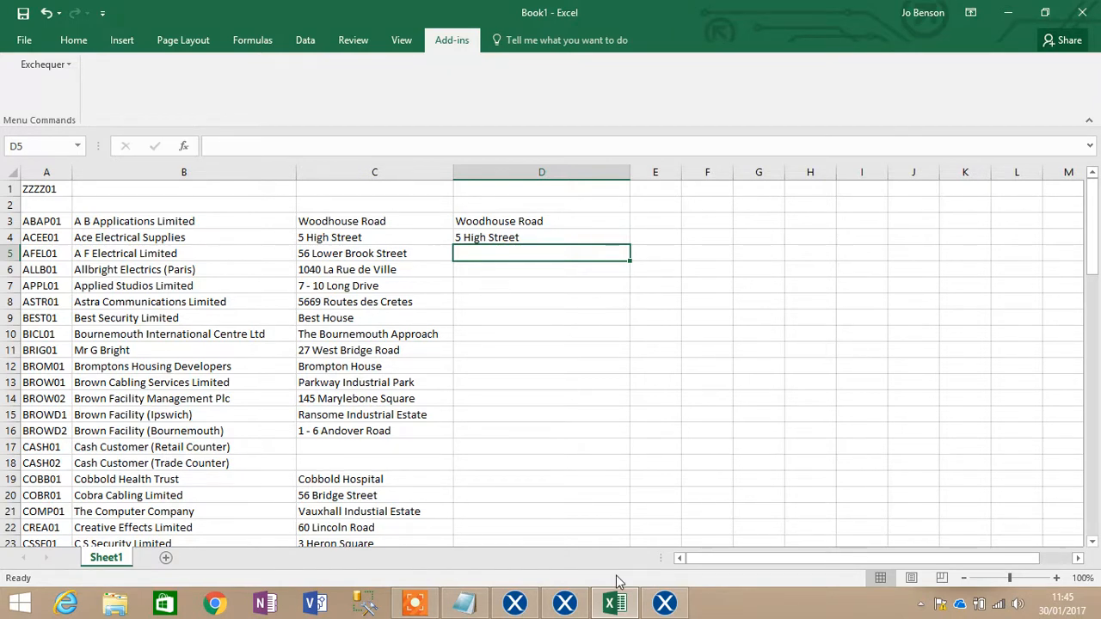
Switch via the taskbar through the OLE Server and Multi-Company Manager to the Exchequer main window.
click(674, 605)
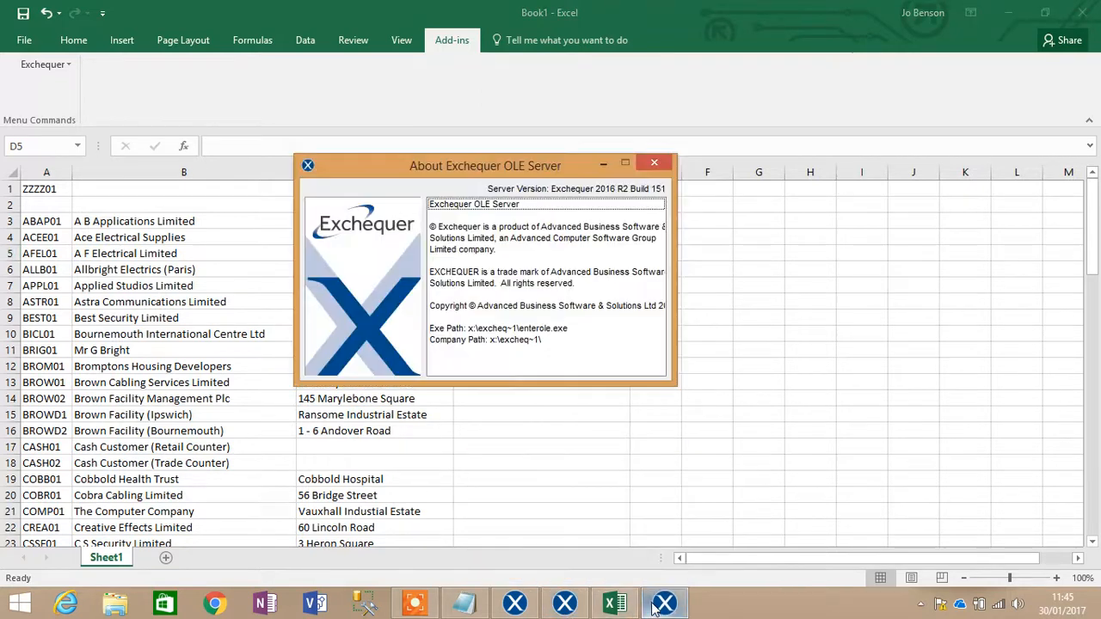
click(561, 613)
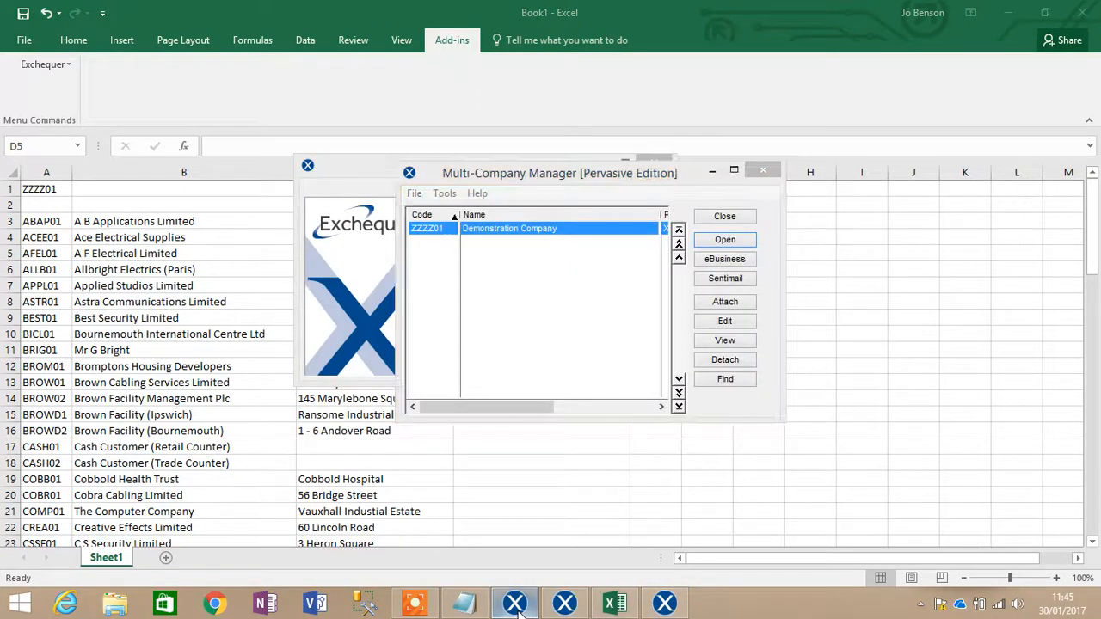
click(515, 609)
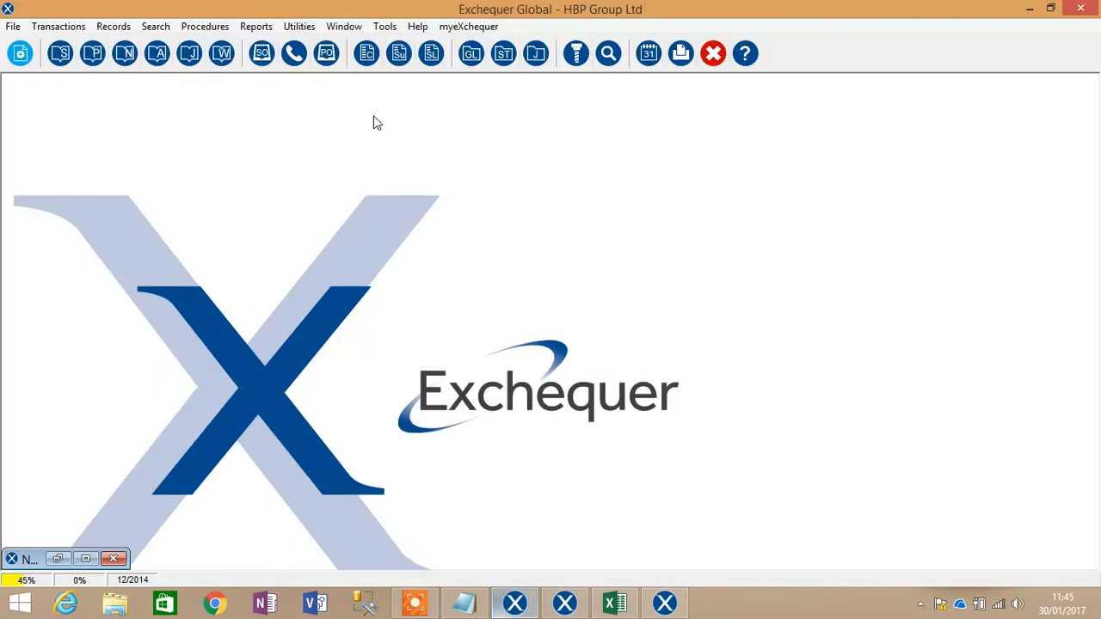
View the Categorical Reference topic under Exchequer OLE Help > OLE Functions, then close Help.
click(418, 26)
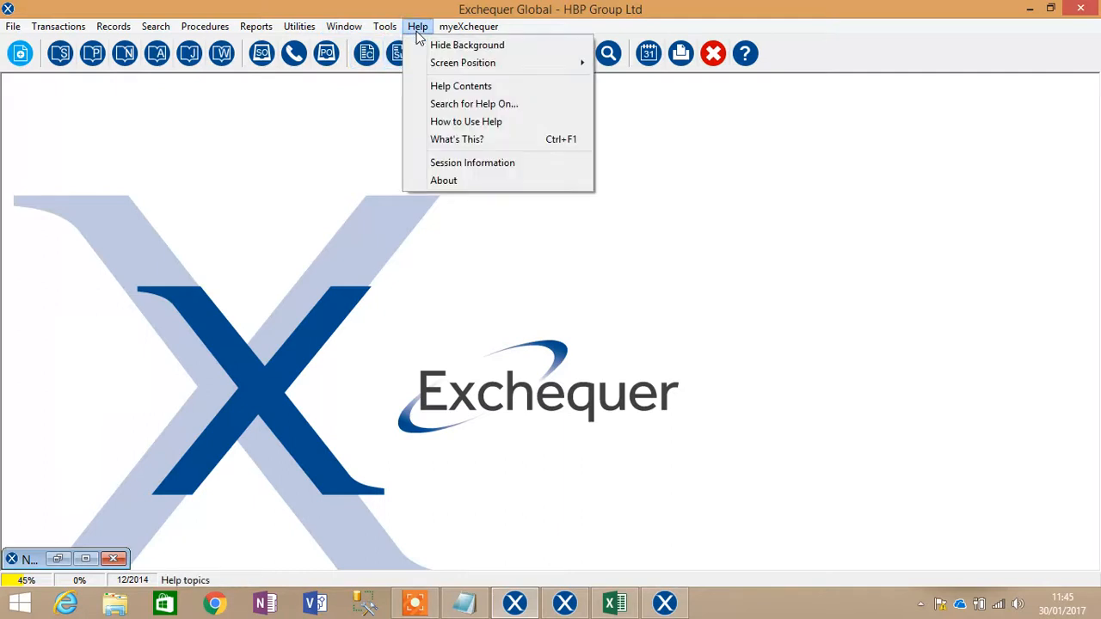
click(460, 86)
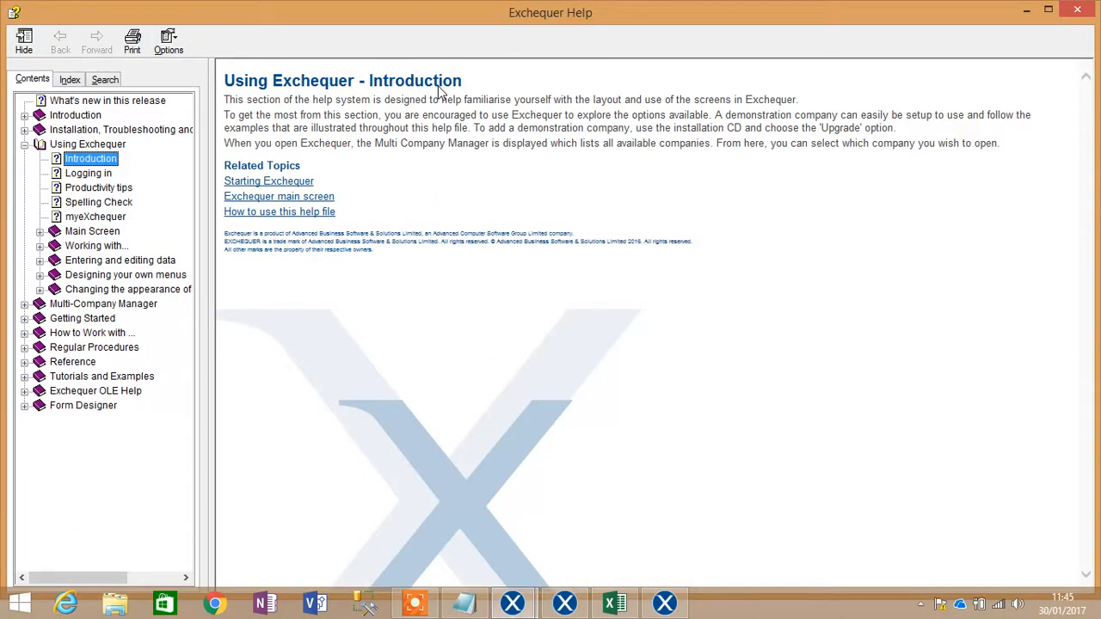
click(66, 392)
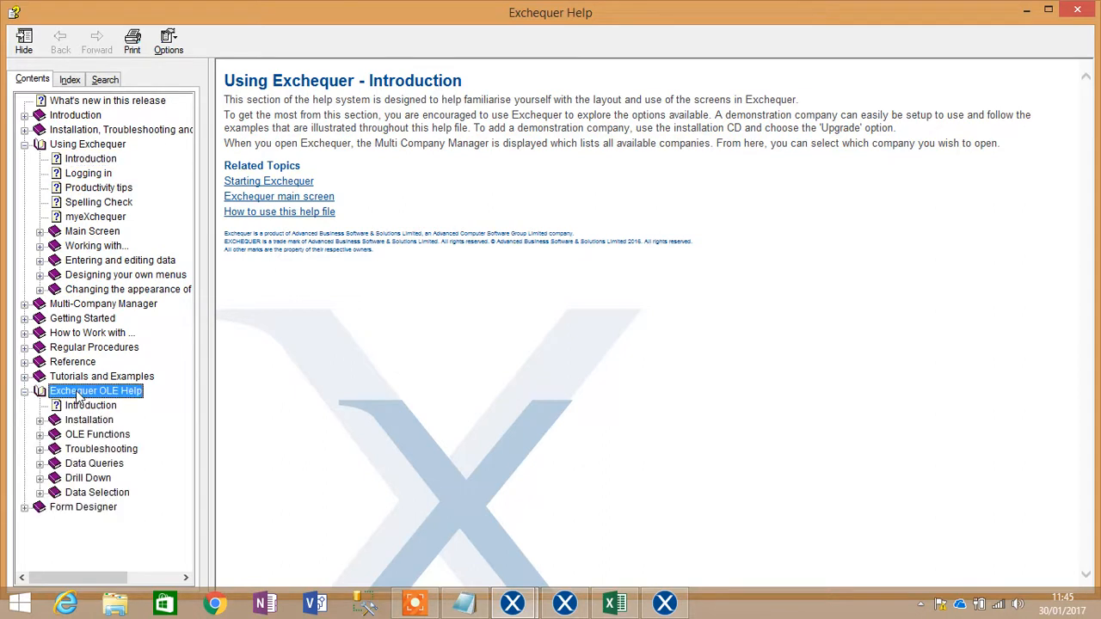
click(74, 436)
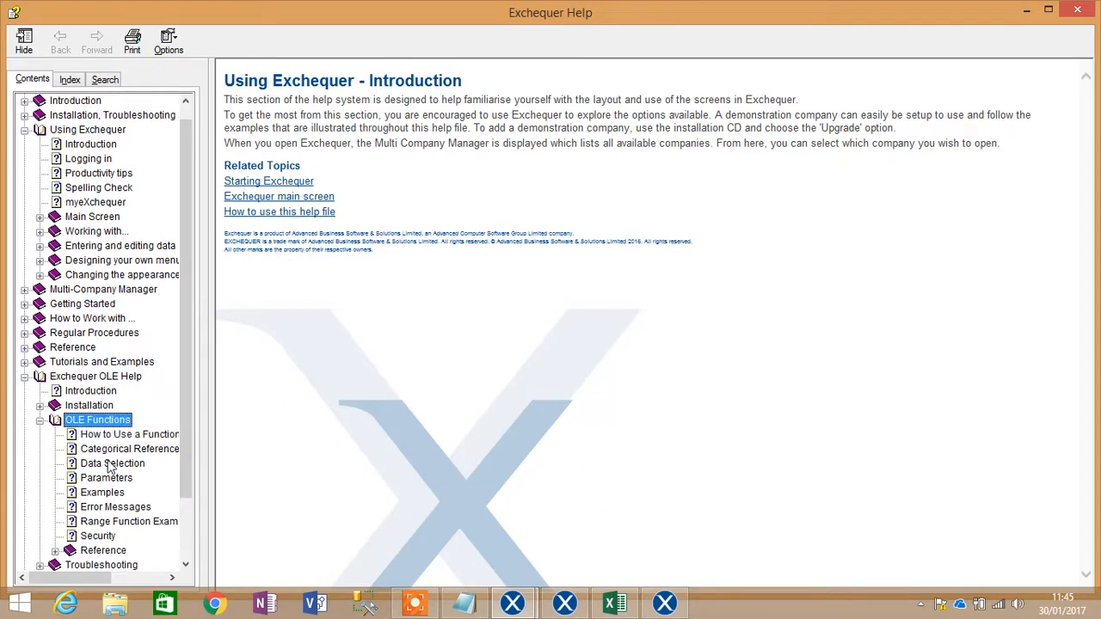
click(118, 448)
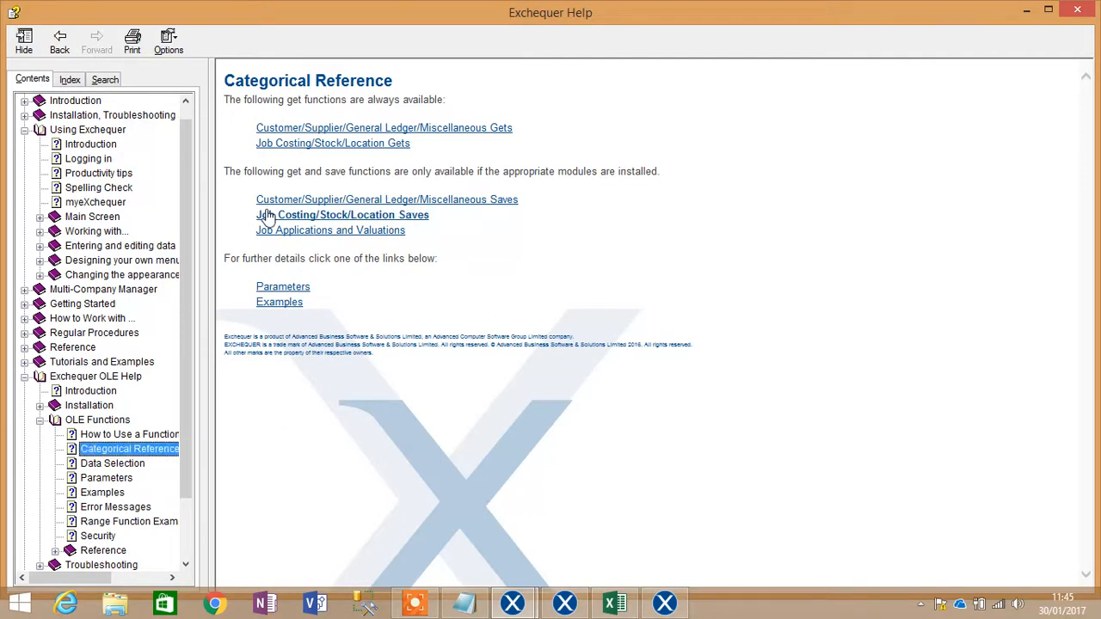
click(1026, 10)
Bring Excel's Book1 back to the front, showing customer codes, names and updated addresses in columns A–D.
click(621, 602)
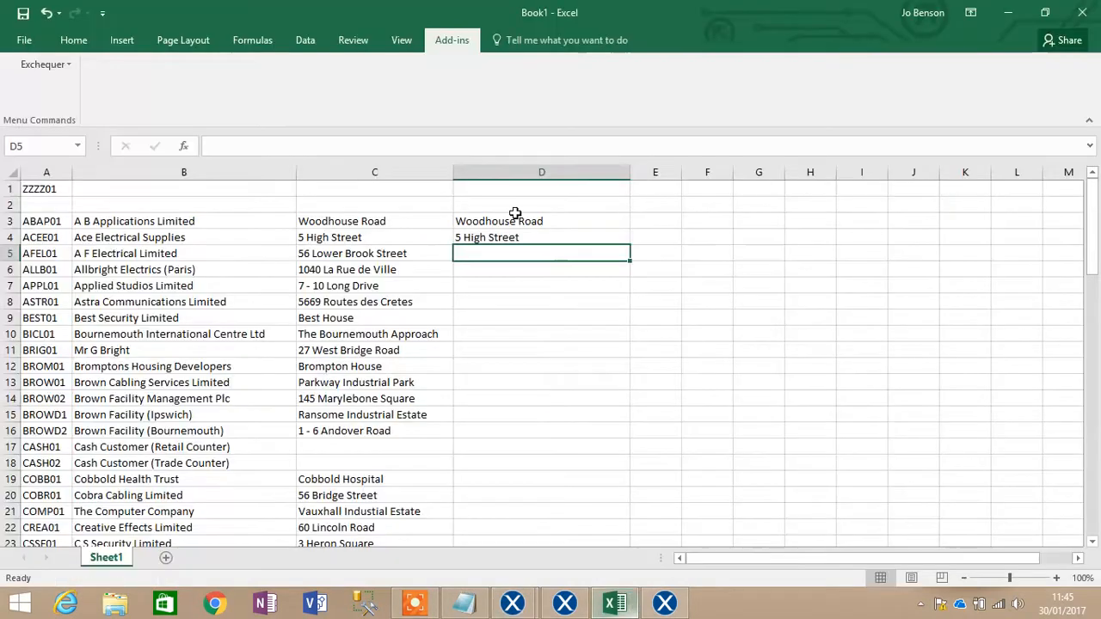